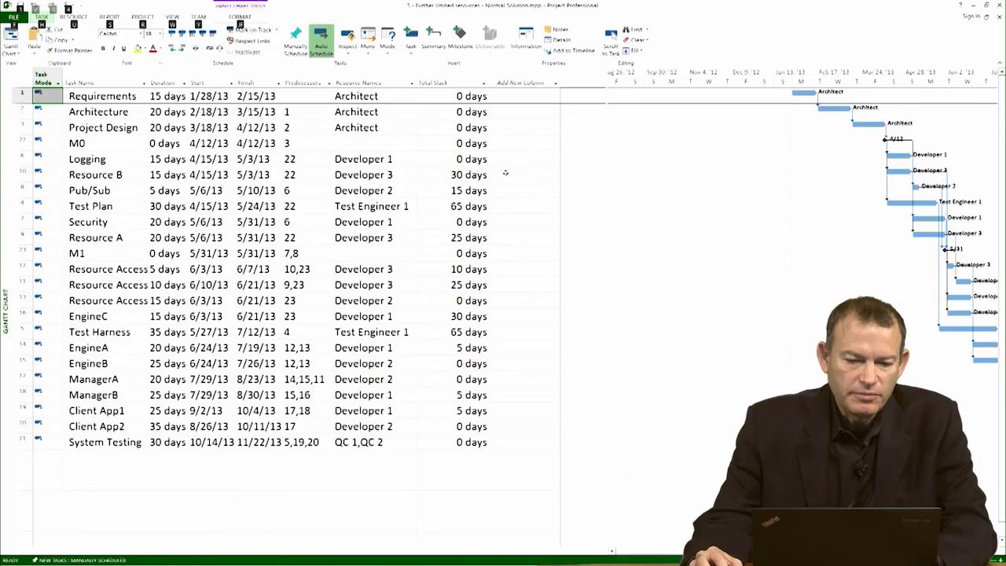
# Examine the Finish dates and Total Slack values for all activities from Requirements to System Testing.
pyautogui.click(511, 171)
pyautogui.click(540, 112)
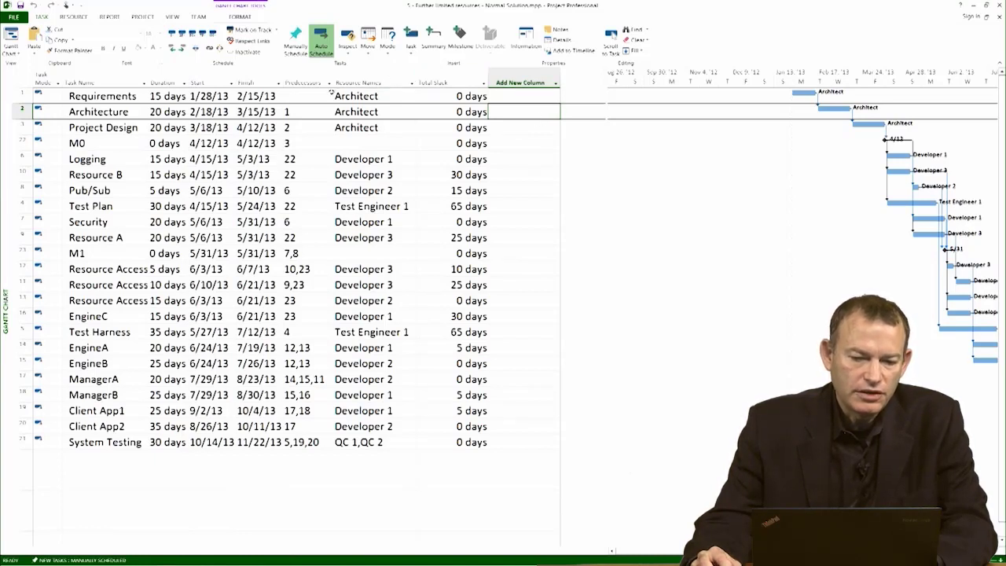
pyautogui.moveTo(244, 94); pyautogui.dragTo(245, 442)
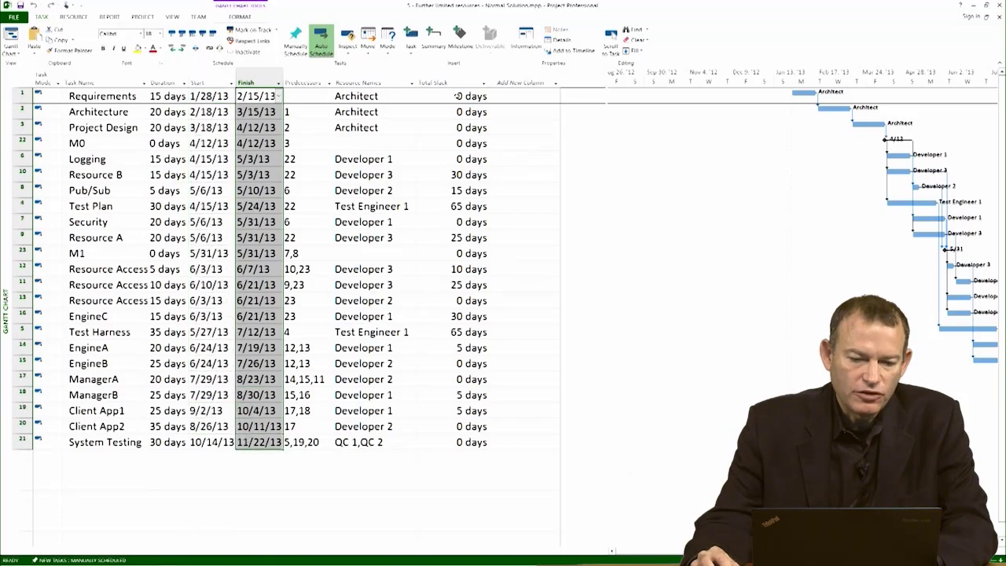
pyautogui.click(458, 95)
pyautogui.moveTo(458, 95); pyautogui.dragTo(445, 442)
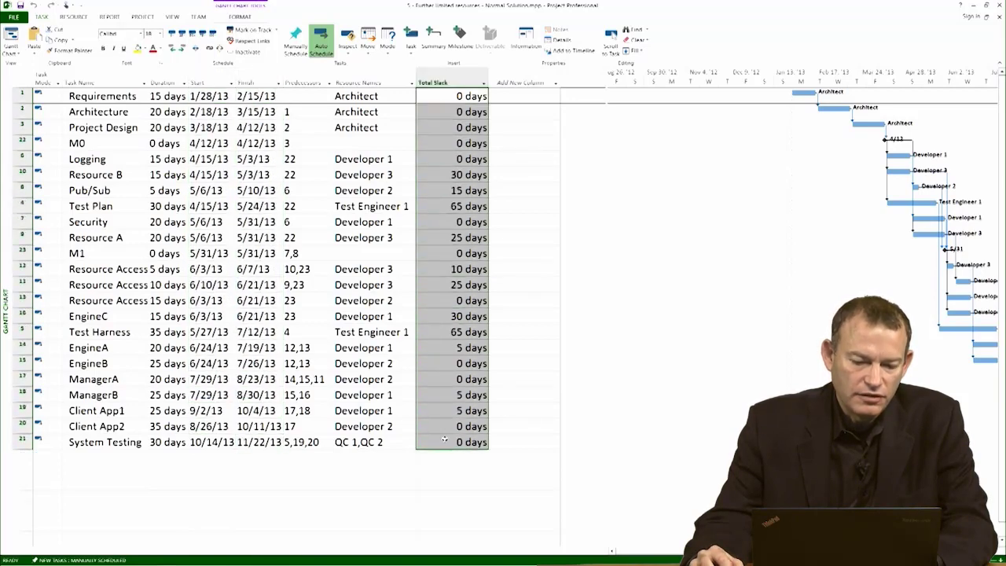
pyautogui.click(533, 204)
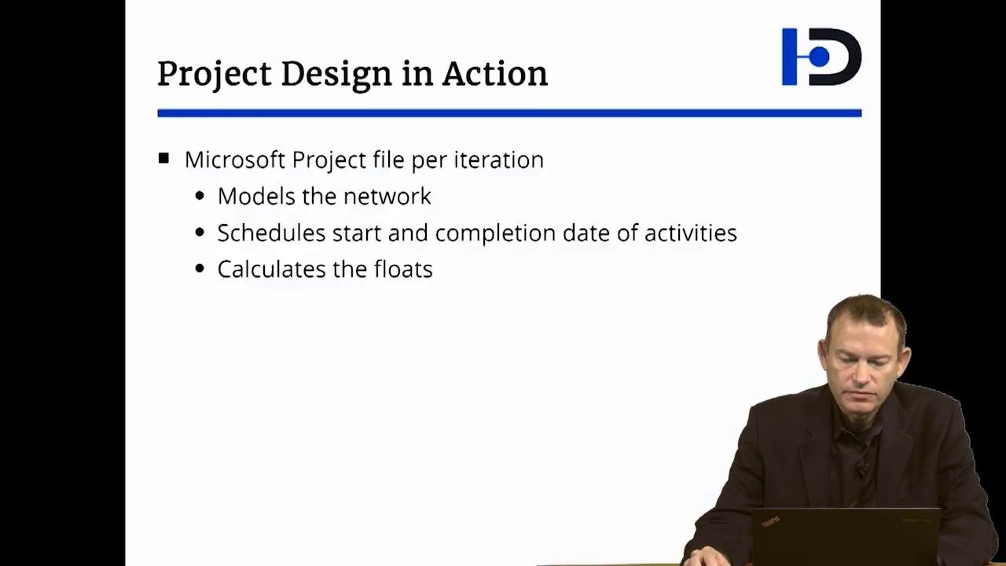
# Switch to the Excel workbook and examine the project plan's activities, completion dates and planned earned value, including the Earned Value chart.
pyautogui.press('Right')
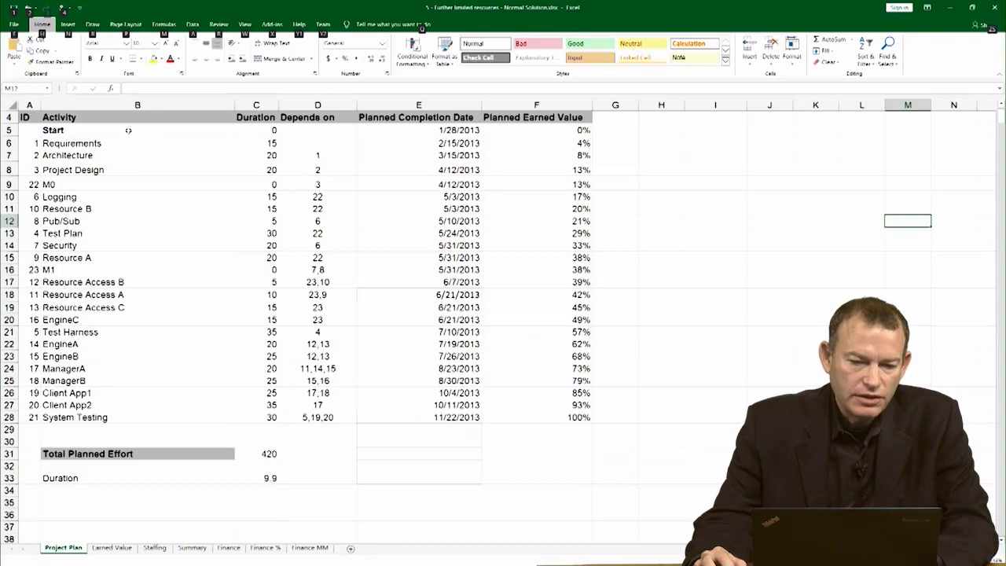
pyautogui.moveTo(128, 130); pyautogui.dragTo(431, 415)
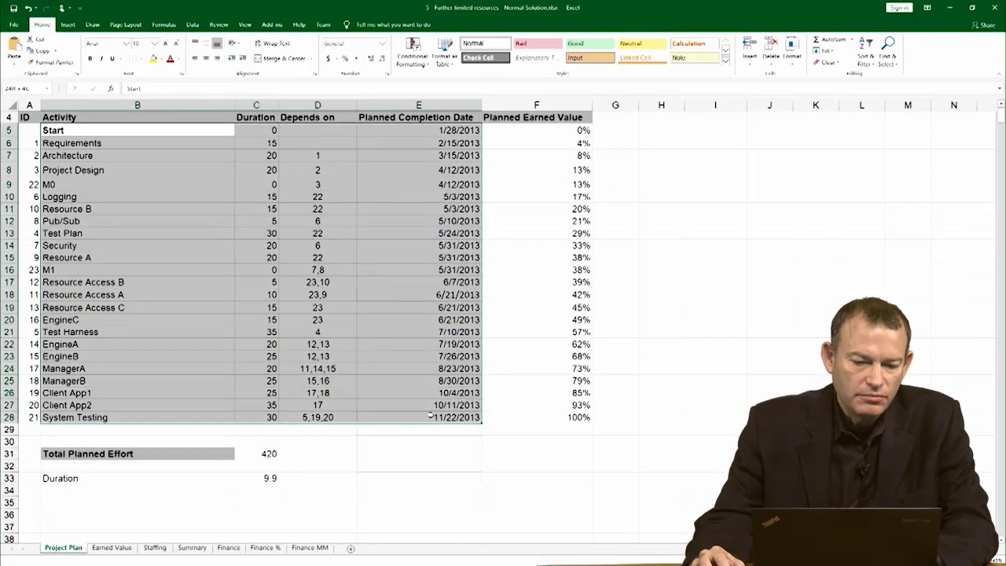
pyautogui.click(506, 483)
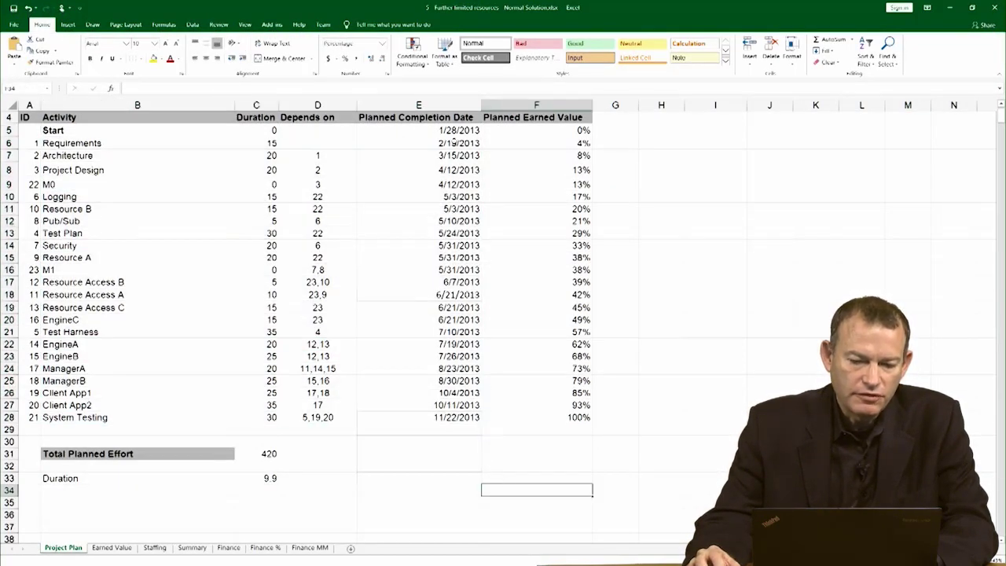
pyautogui.click(450, 130)
pyautogui.moveTo(451, 130); pyautogui.dragTo(540, 415)
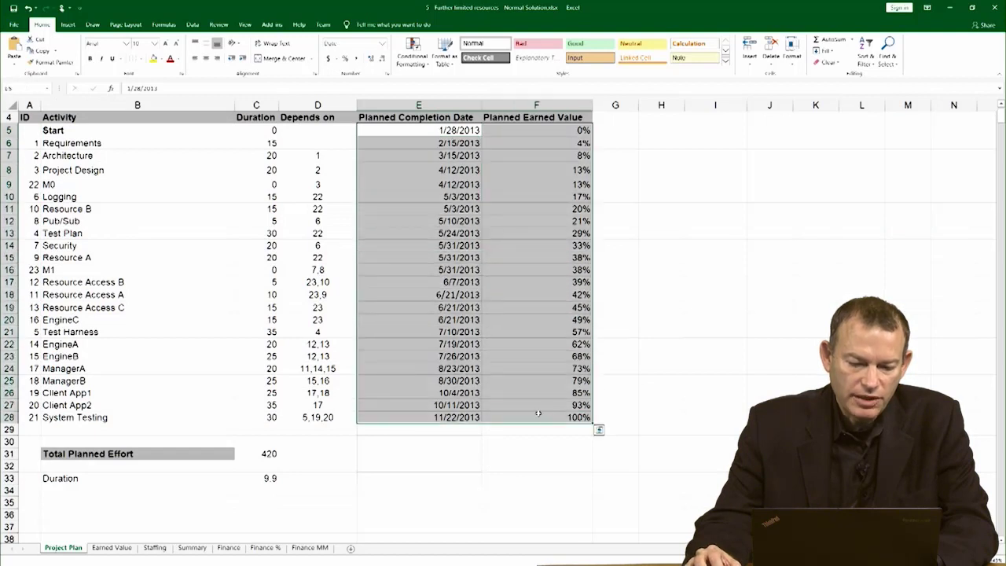
pyautogui.click(112, 547)
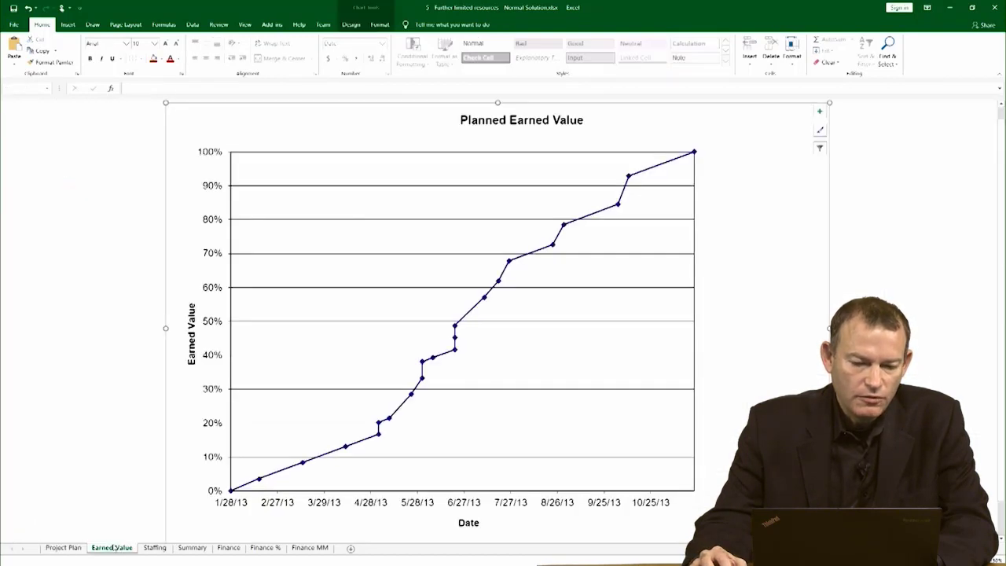
# Open the Staffing sheet and examine the cost totals, architect and developer allocation, and average staffing percentage.
pyautogui.click(155, 547)
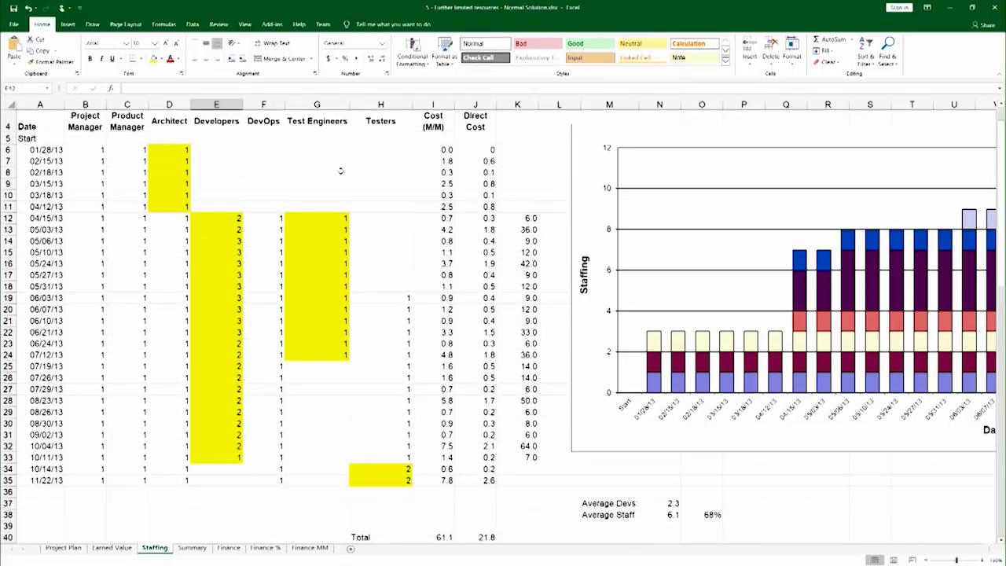
pyautogui.click(431, 535)
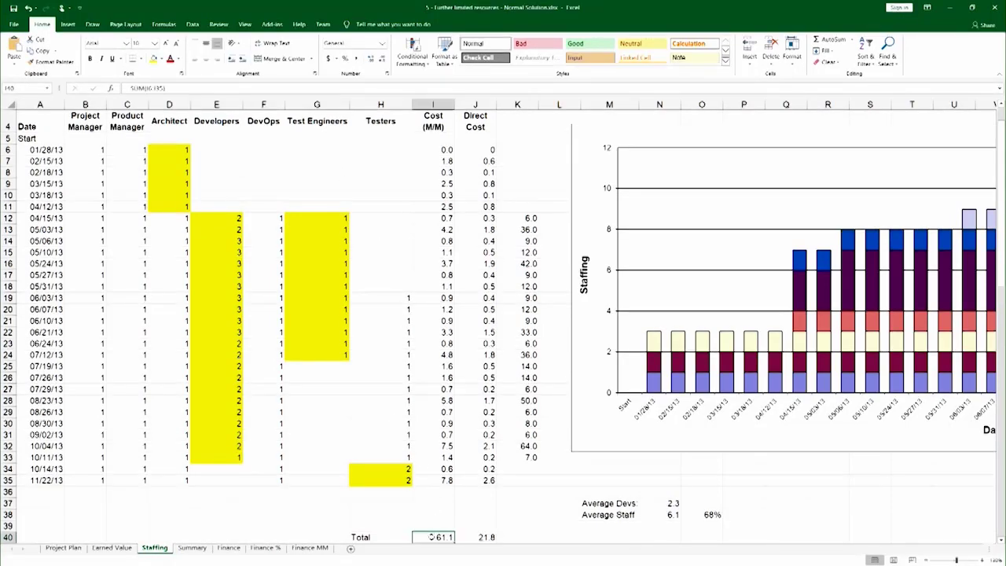
pyautogui.click(478, 536)
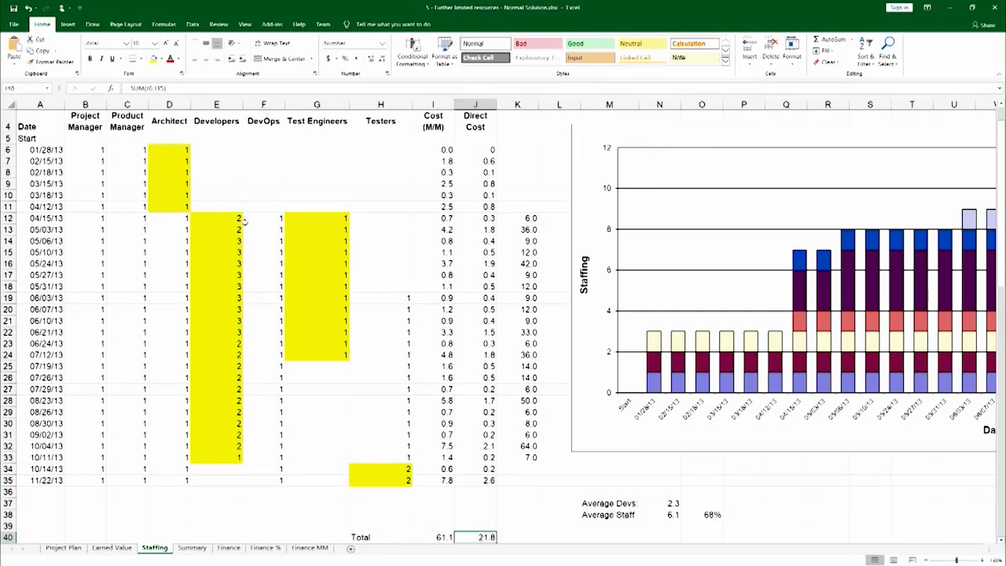
pyautogui.moveTo(169, 148); pyautogui.dragTo(206, 458)
pyautogui.click(323, 333)
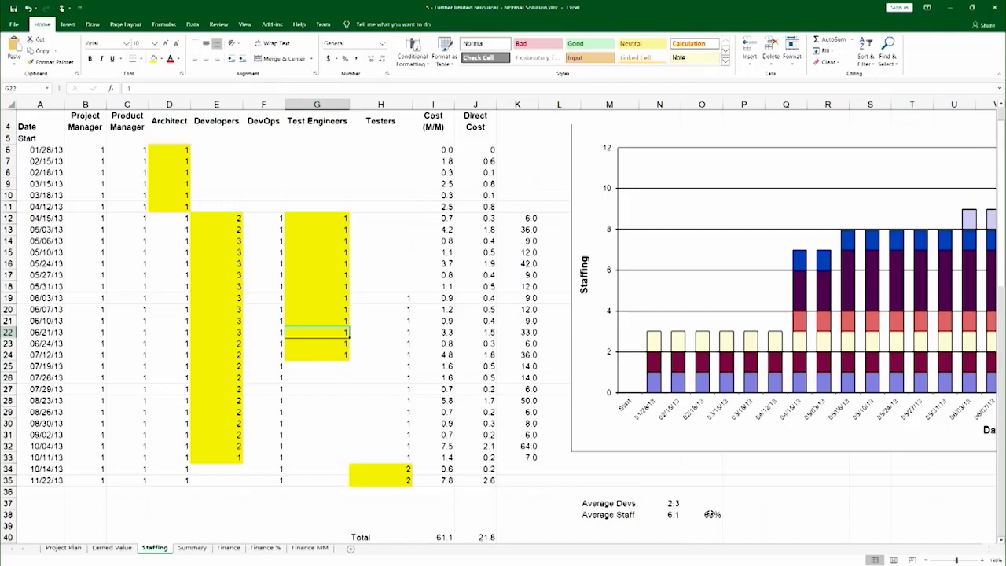
pyautogui.click(713, 514)
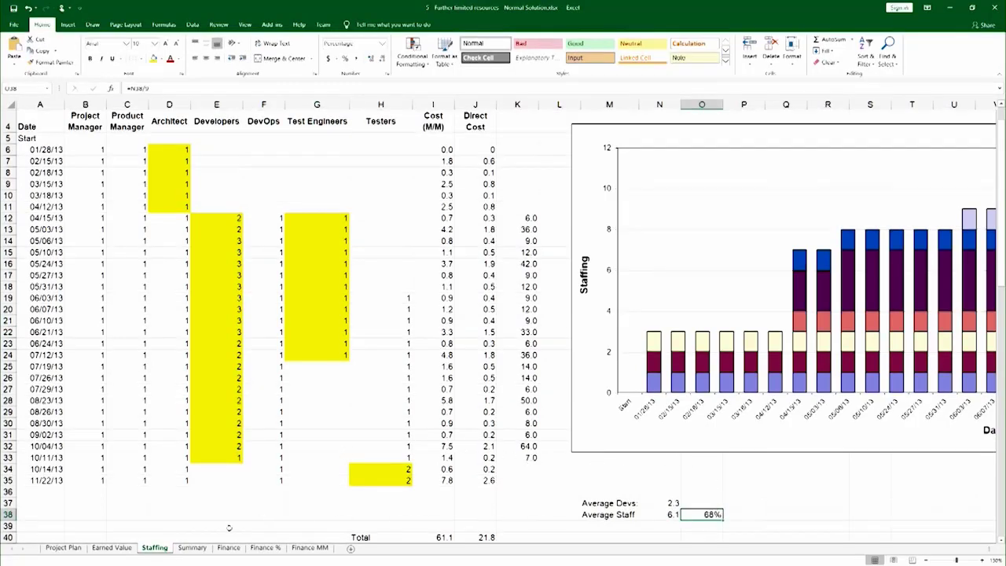
# Open the Summary sheet and examine the cost, duration, average staffing and efficiency figures.
pyautogui.click(194, 550)
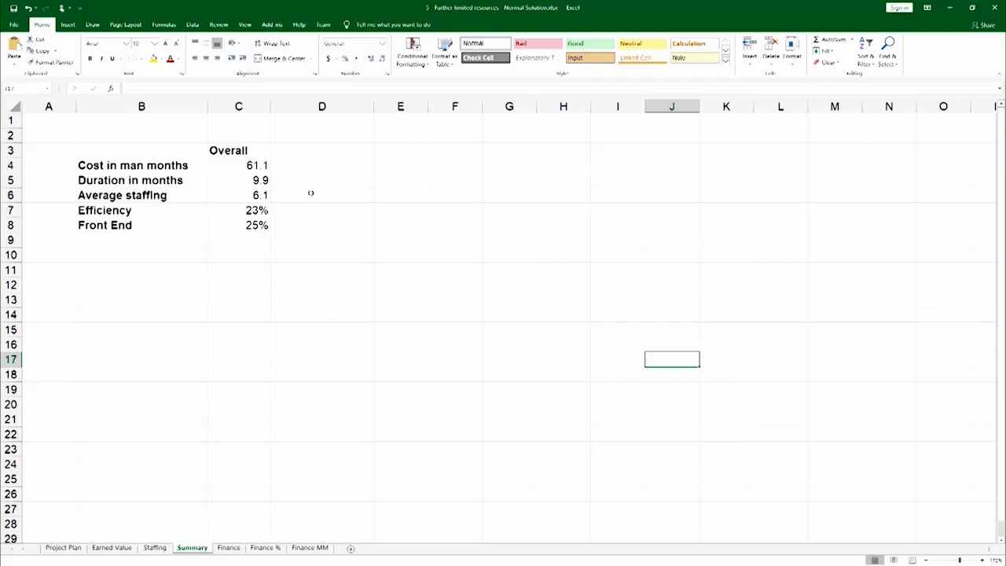
pyautogui.click(268, 166)
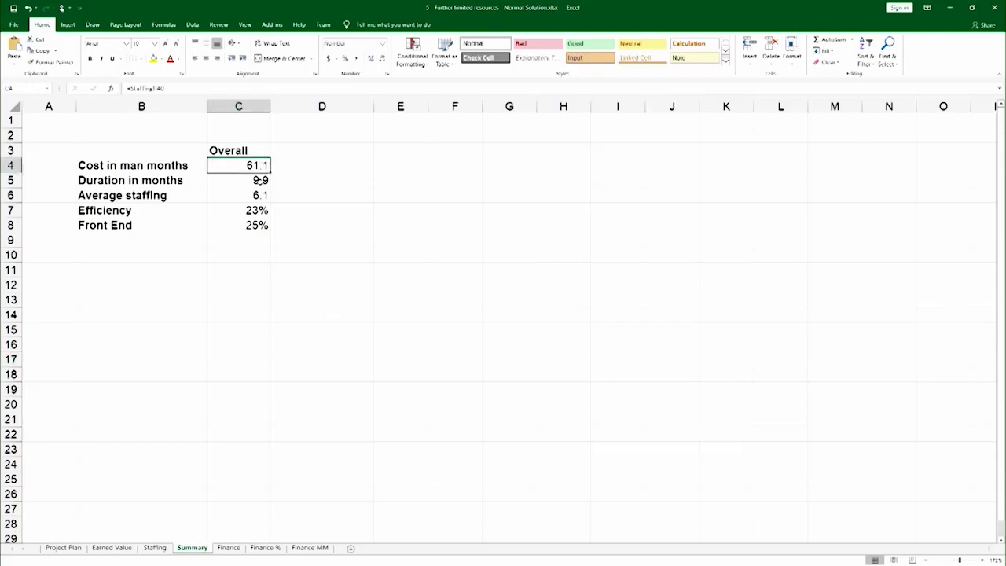
pyautogui.click(261, 182)
pyautogui.click(265, 194)
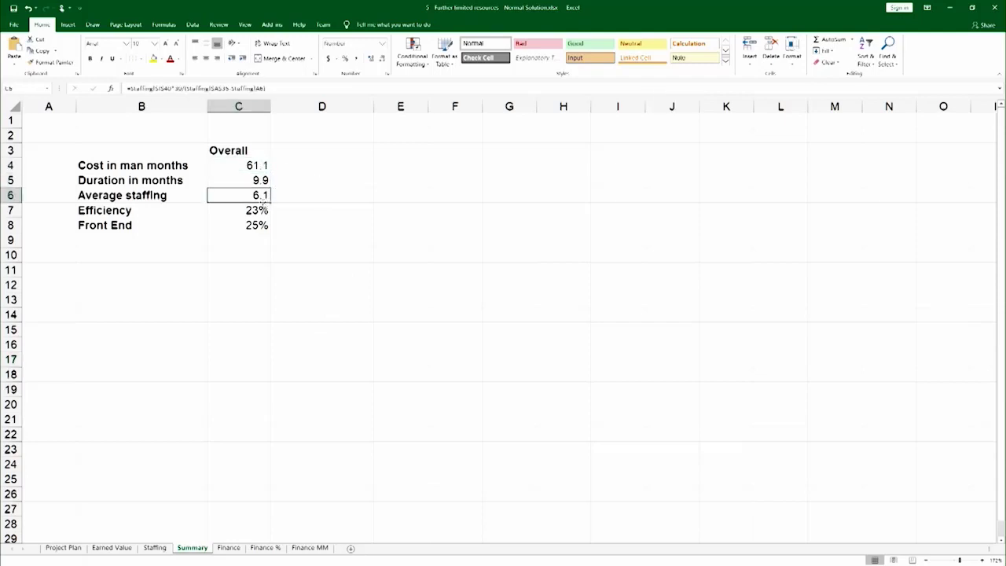
pyautogui.click(265, 210)
pyautogui.click(241, 163)
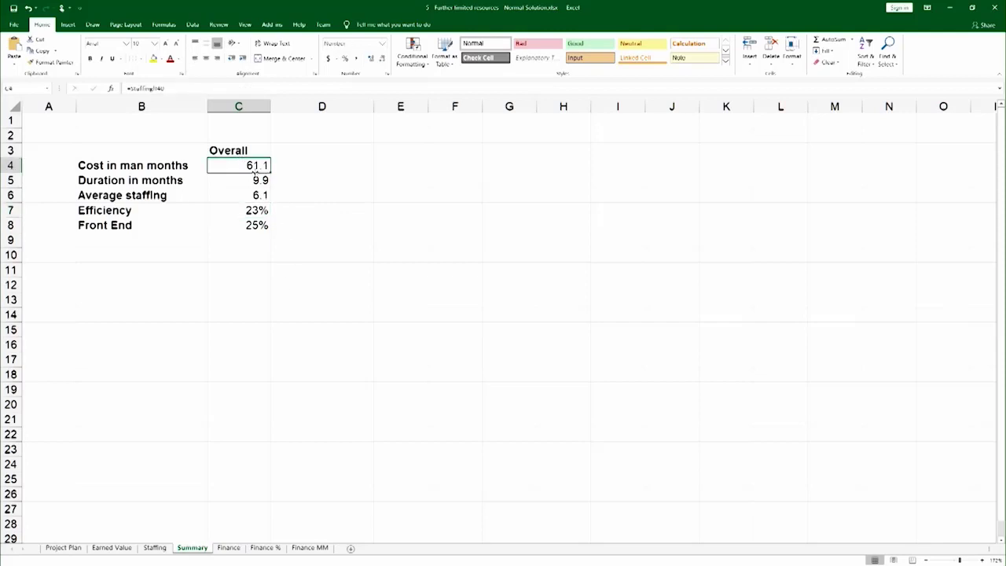
pyautogui.click(265, 198)
# Return to the Project Plan sheet and close the workbook.
pyautogui.click(69, 548)
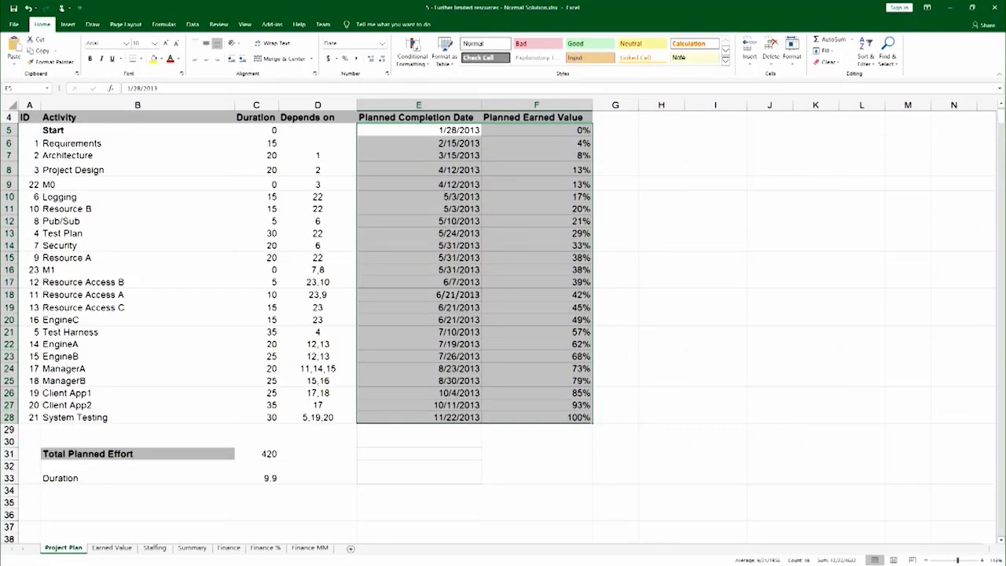
pyautogui.click(994, 7)
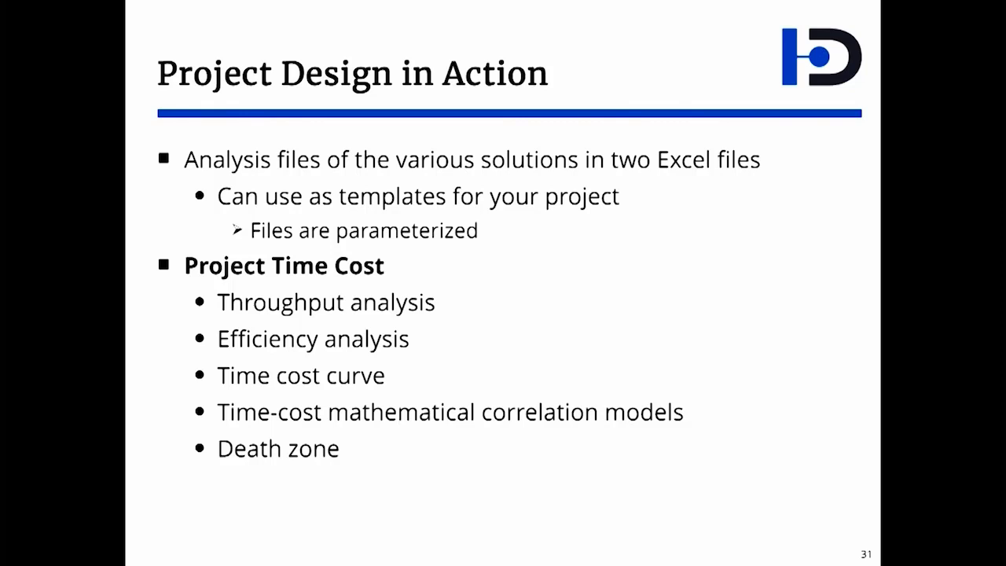
# Switch to the Project Time Cost workbook in Excel and compare the design options' durations and total costs on the Time-Cost Curve sheet.
pyautogui.hotkey('alt', 'Tab')
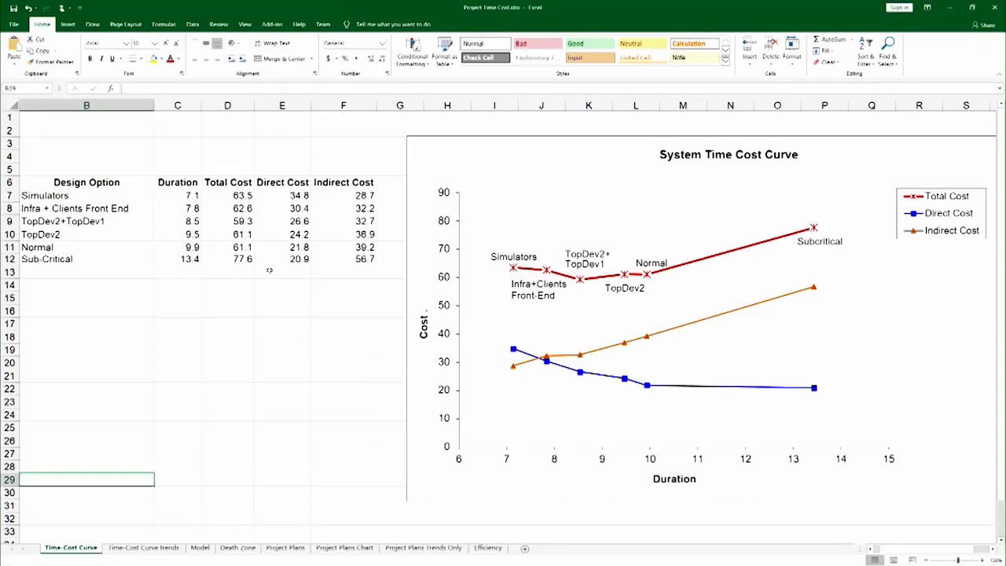
pyautogui.moveTo(135, 192); pyautogui.dragTo(379, 265)
pyautogui.click(251, 316)
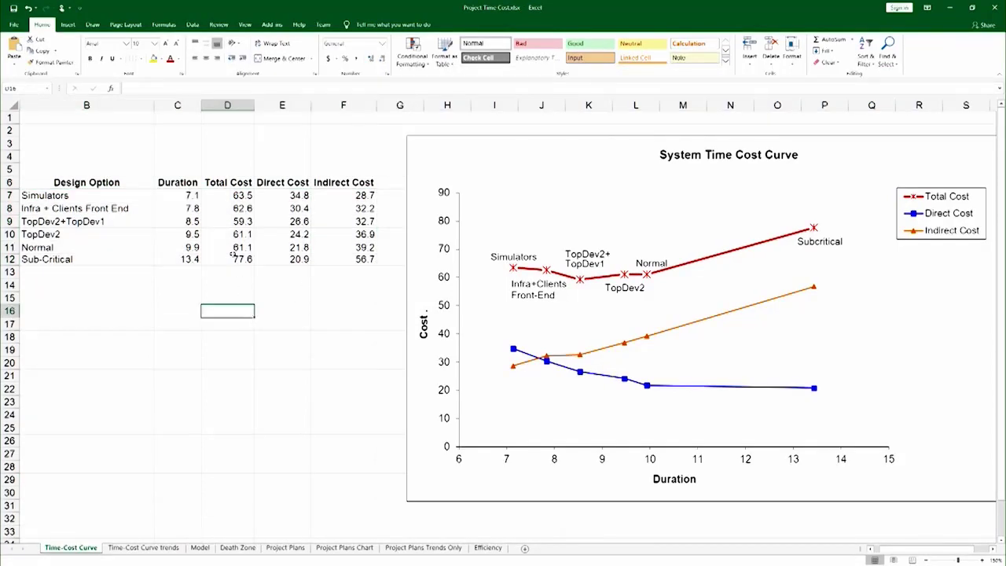
pyautogui.click(228, 222)
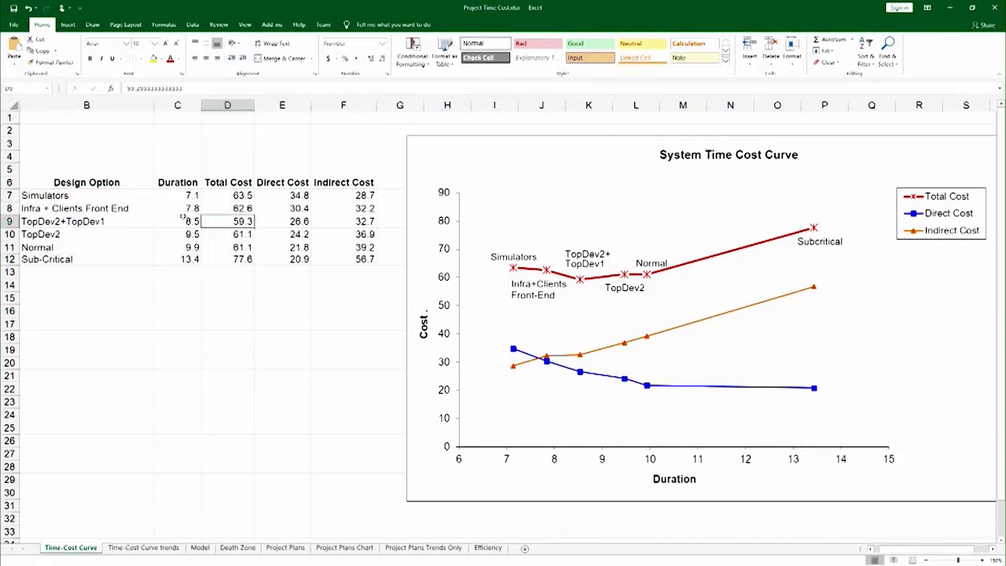
pyautogui.click(237, 209)
pyautogui.click(235, 236)
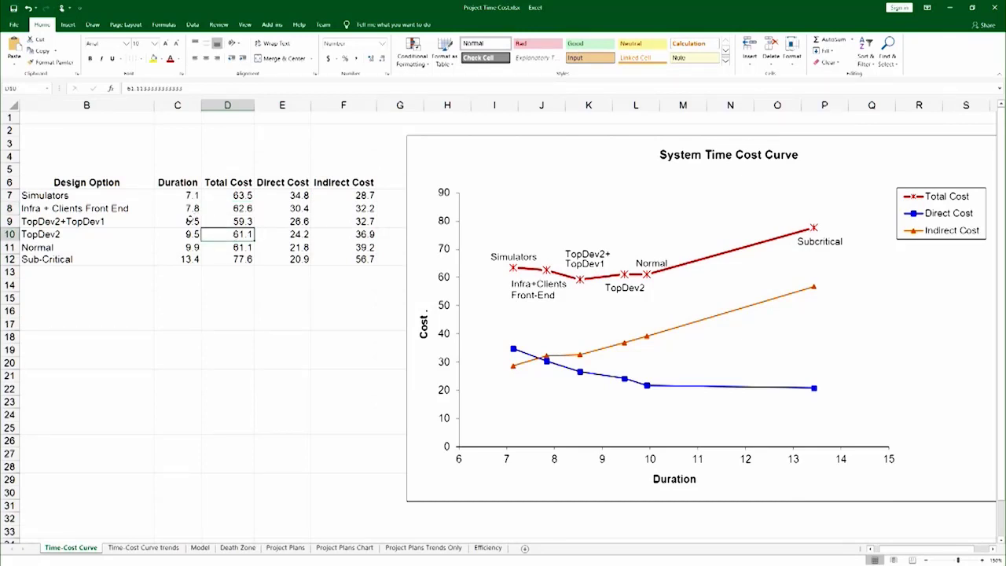
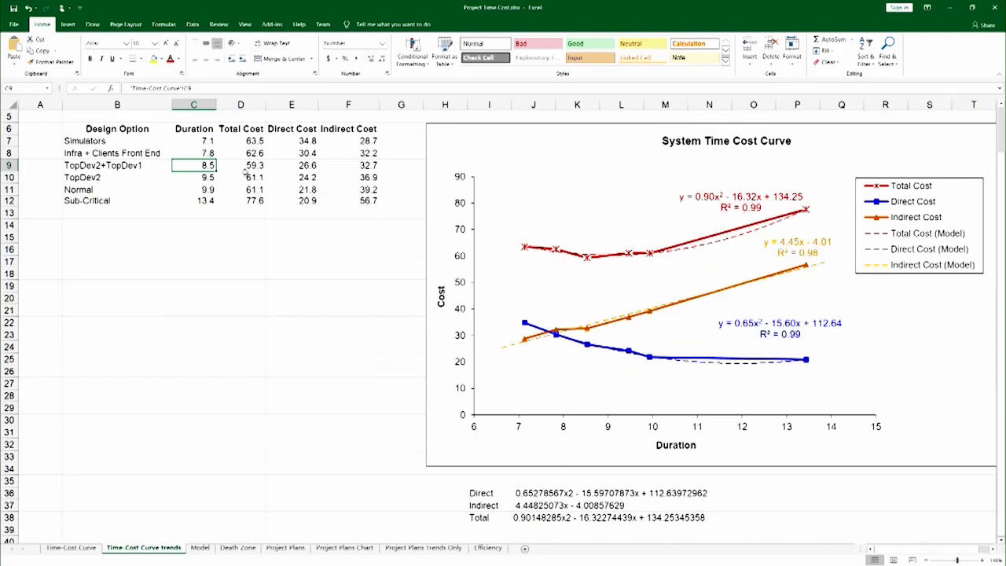
# Examine the cost trendline equations on the Time-Cost Curve trends sheet, both in the table below the chart and on the Total Cost curve.
pyautogui.click(245, 176)
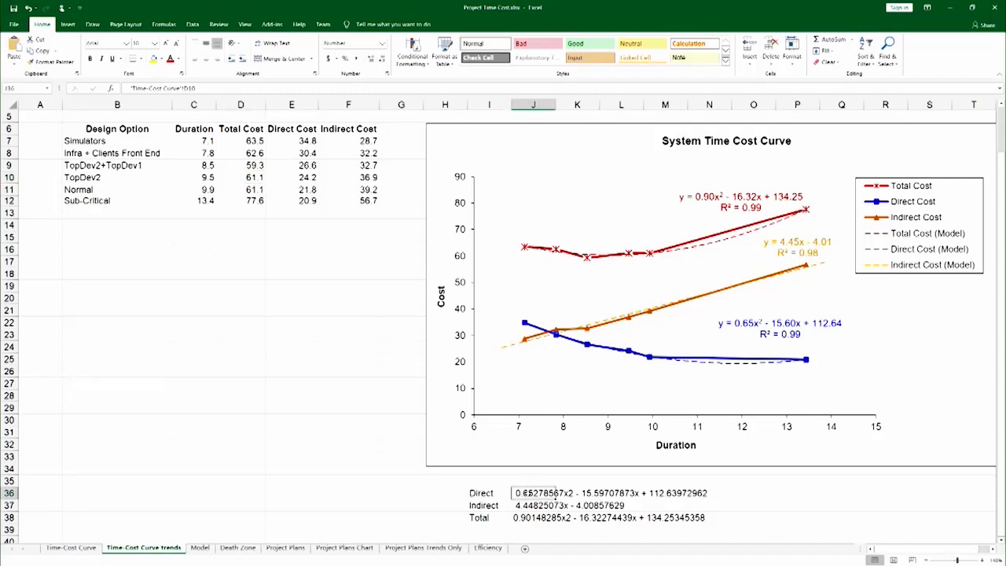
pyautogui.moveTo(522, 493); pyautogui.dragTo(720, 510)
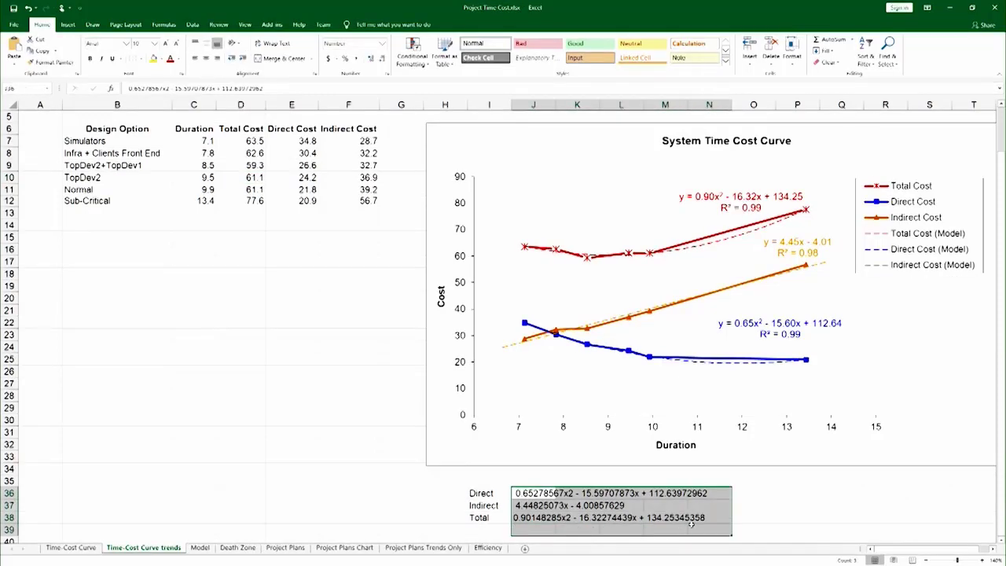
pyautogui.click(740, 507)
pyautogui.click(705, 198)
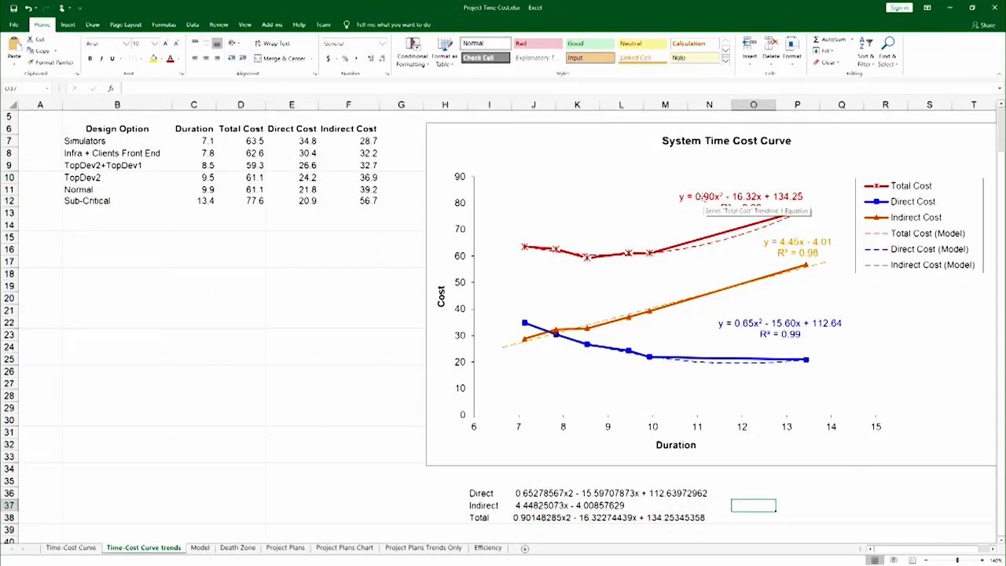
pyautogui.moveTo(698, 197); pyautogui.dragTo(375, 249)
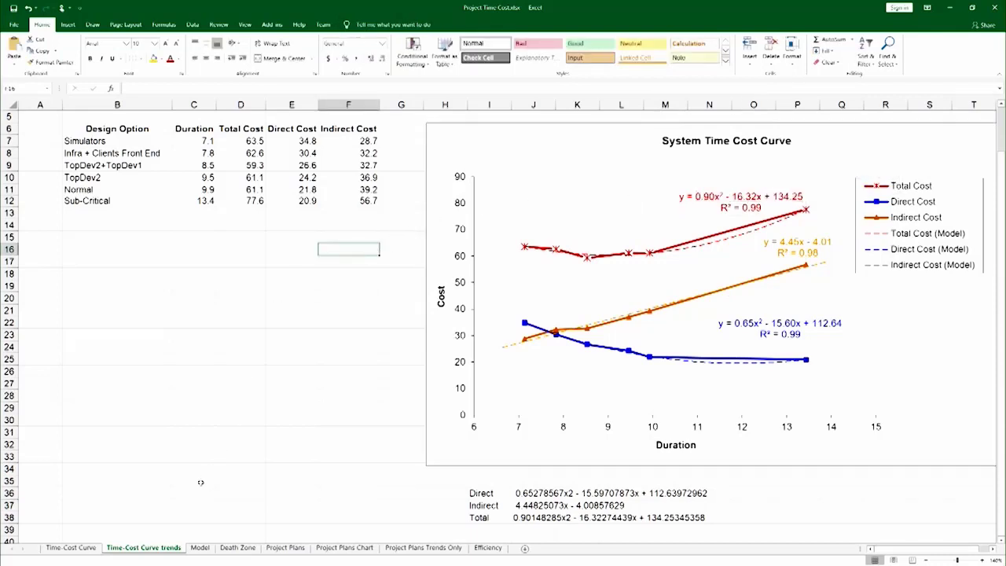
# Open the Model sheet and examine the direct cost coefficients a, b and c.
pyautogui.click(200, 547)
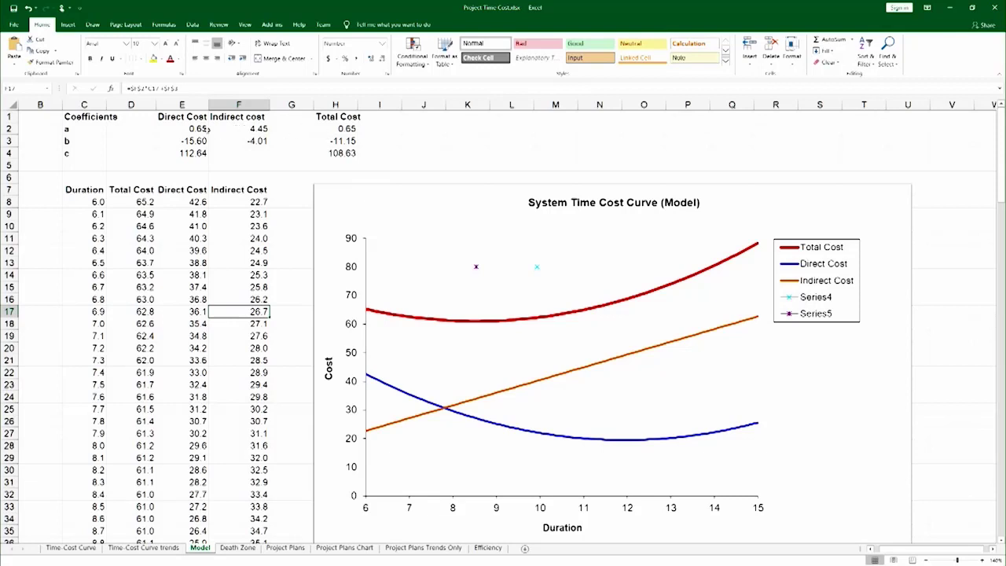
pyautogui.moveTo(195, 128); pyautogui.dragTo(200, 143)
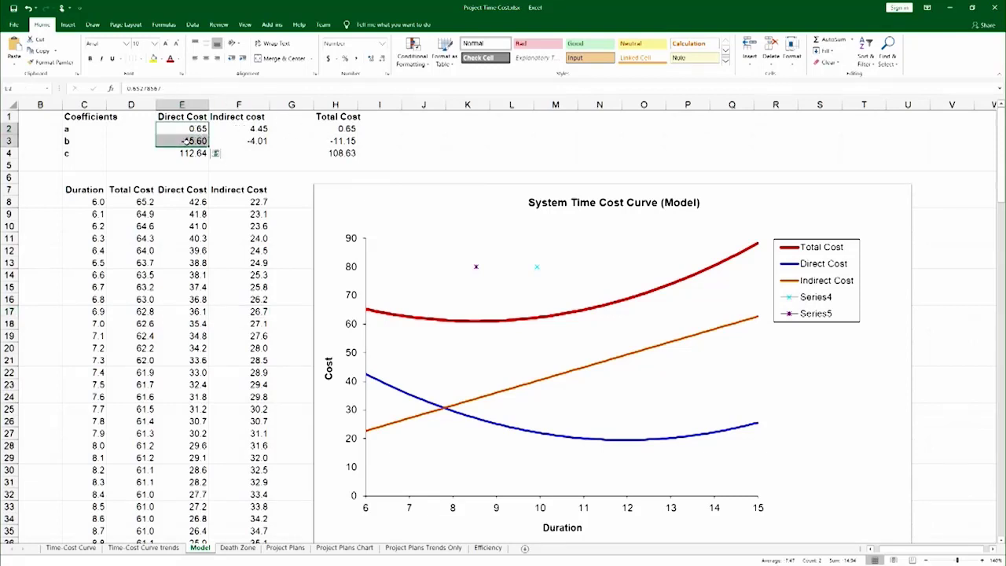
pyautogui.click(187, 153)
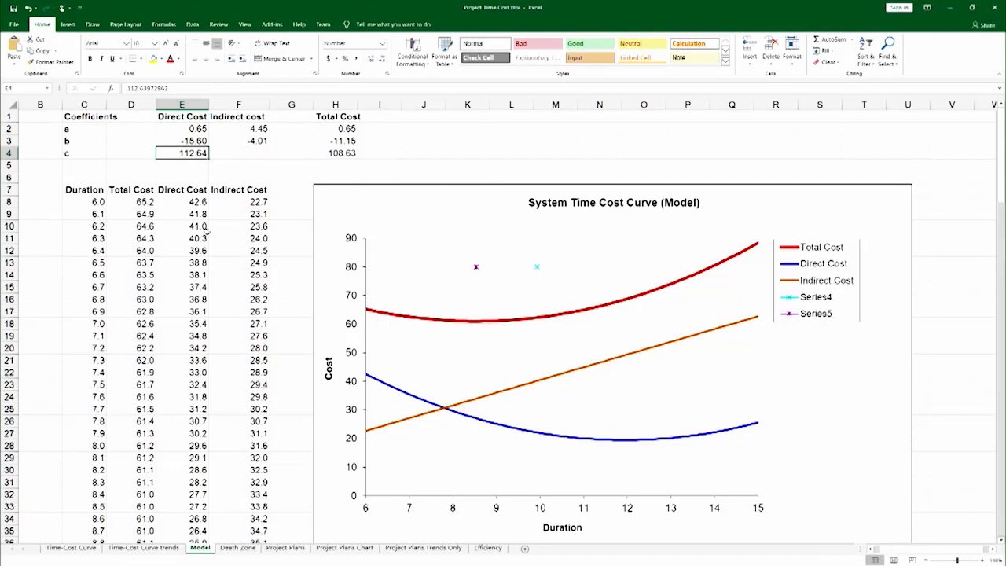
# Examine the duration values and the total cost formula for duration 6.1 on the Model sheet.
pyautogui.moveTo(84, 195); pyautogui.dragTo(114, 346)
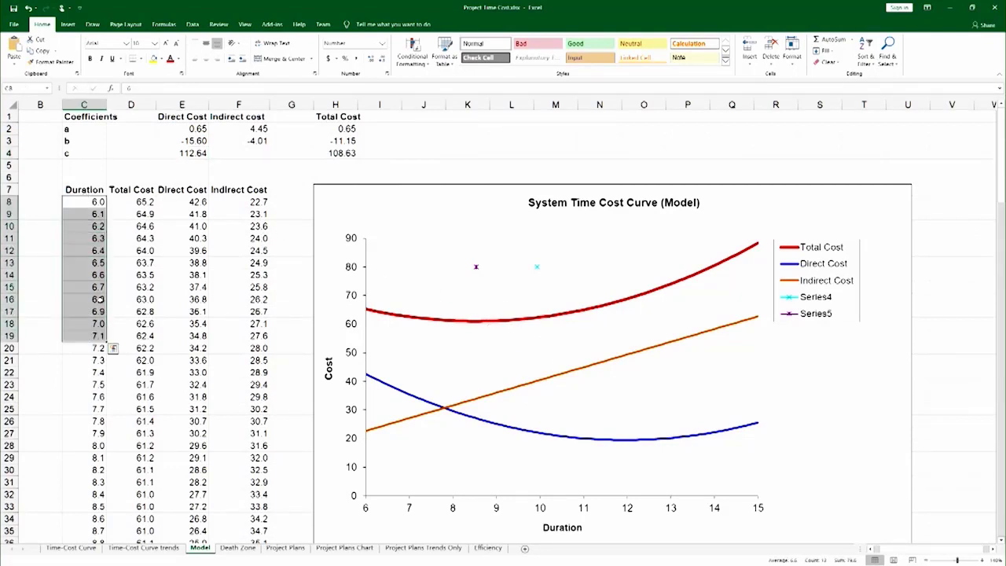
pyautogui.click(101, 298)
pyautogui.click(140, 217)
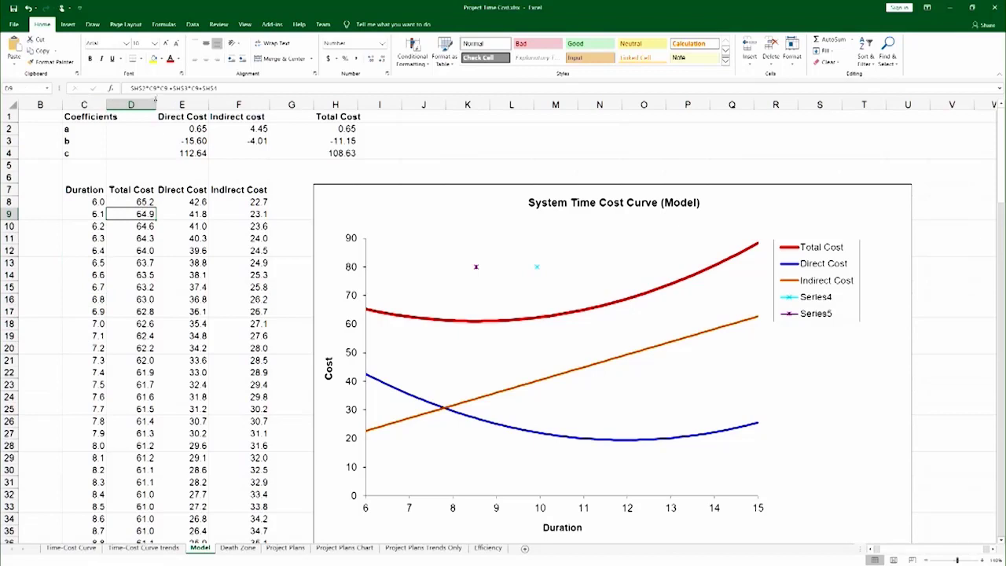
pyautogui.click(163, 89)
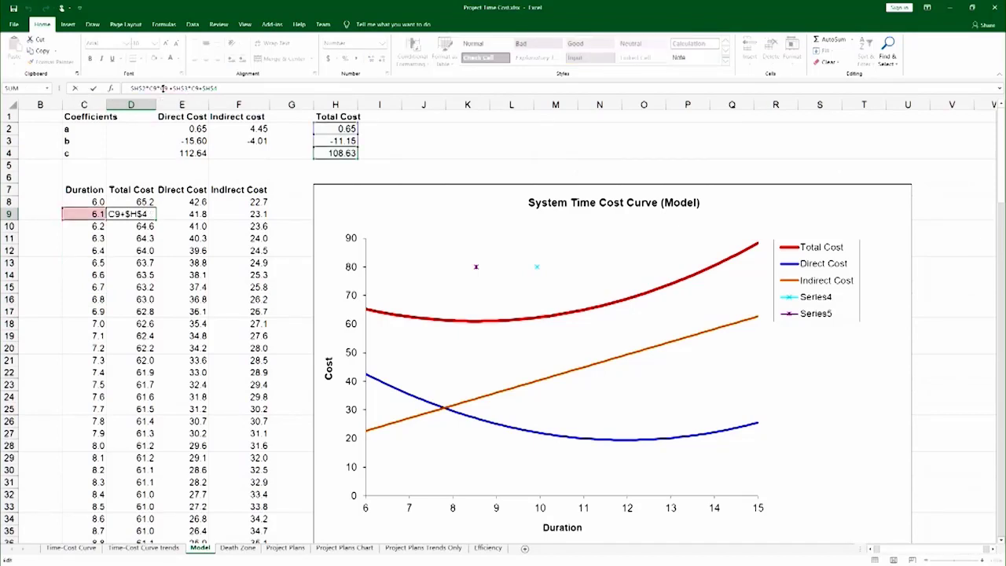
pyautogui.click(442, 153)
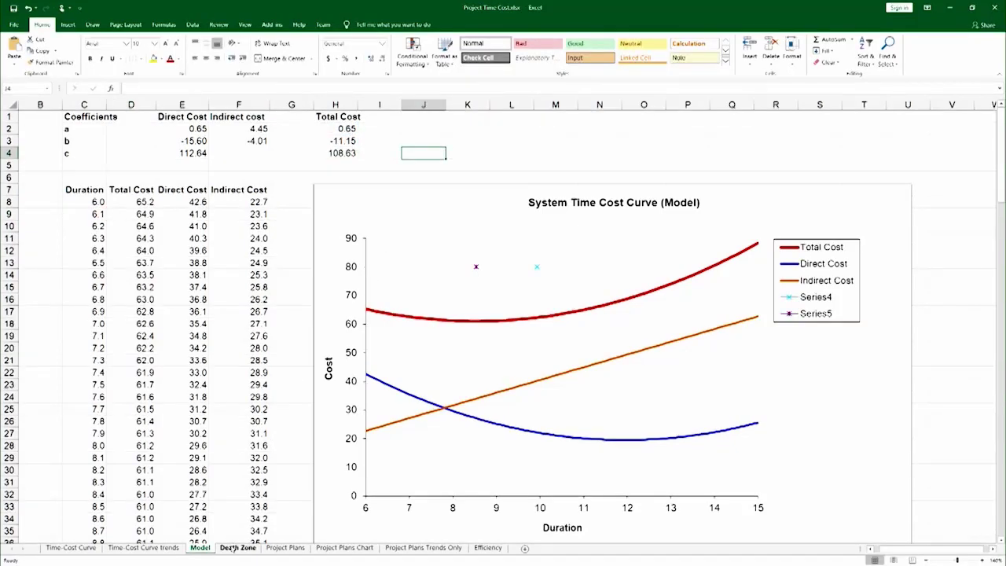
# Open the Death Zone sheet and examine the Total Cost curve and the cost coefficients.
pyautogui.click(233, 548)
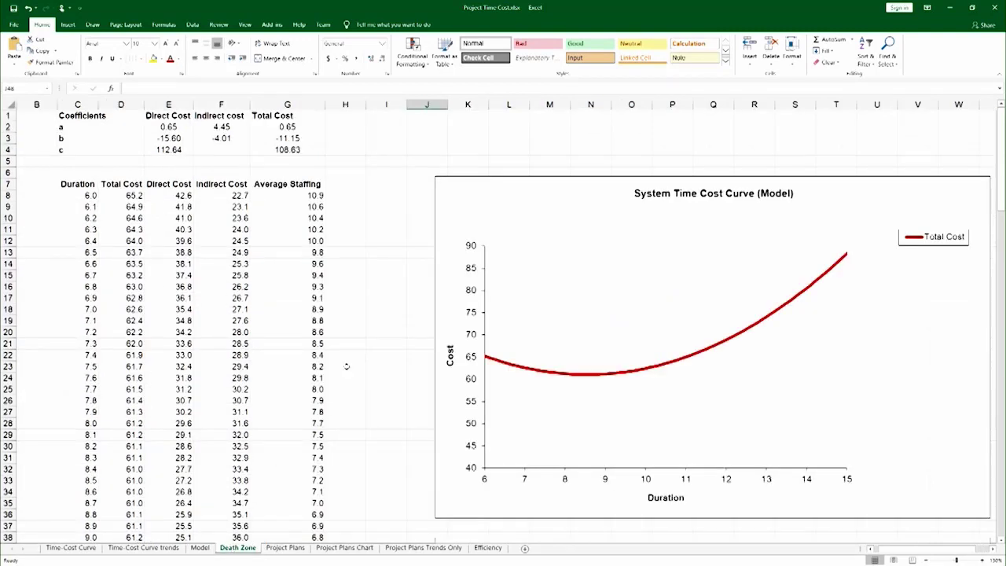
pyautogui.click(510, 365)
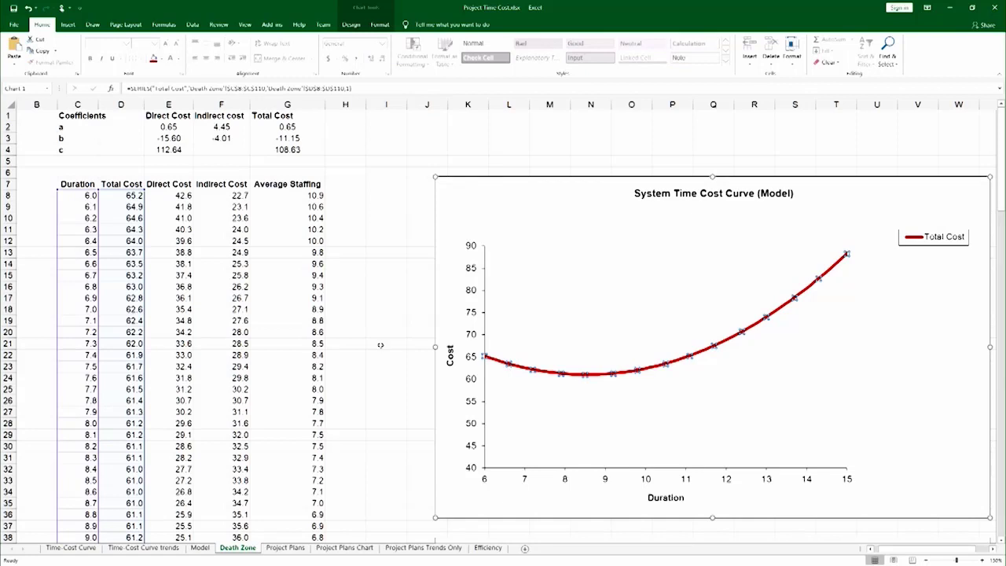
pyautogui.click(367, 188)
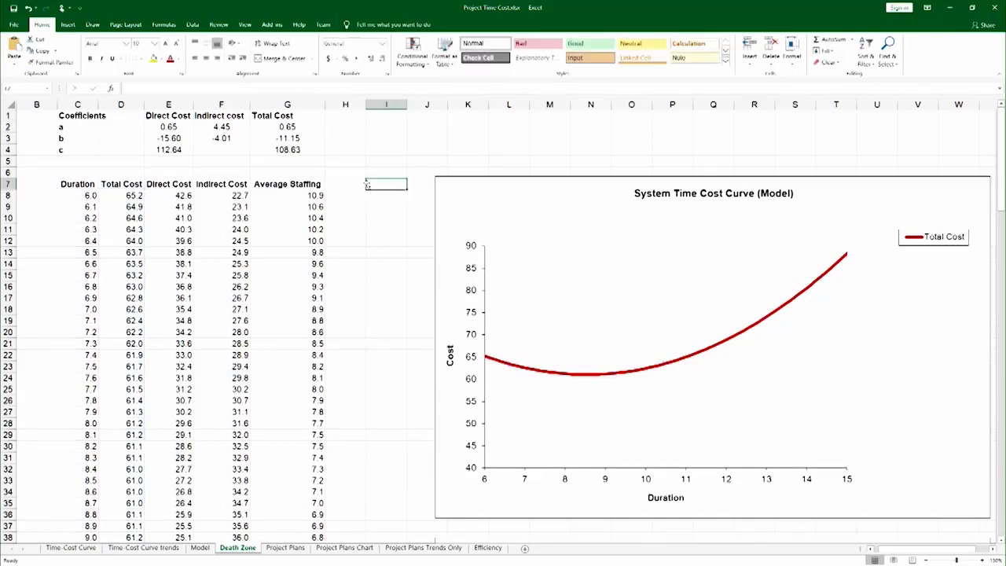
pyautogui.click(281, 132)
pyautogui.click(226, 138)
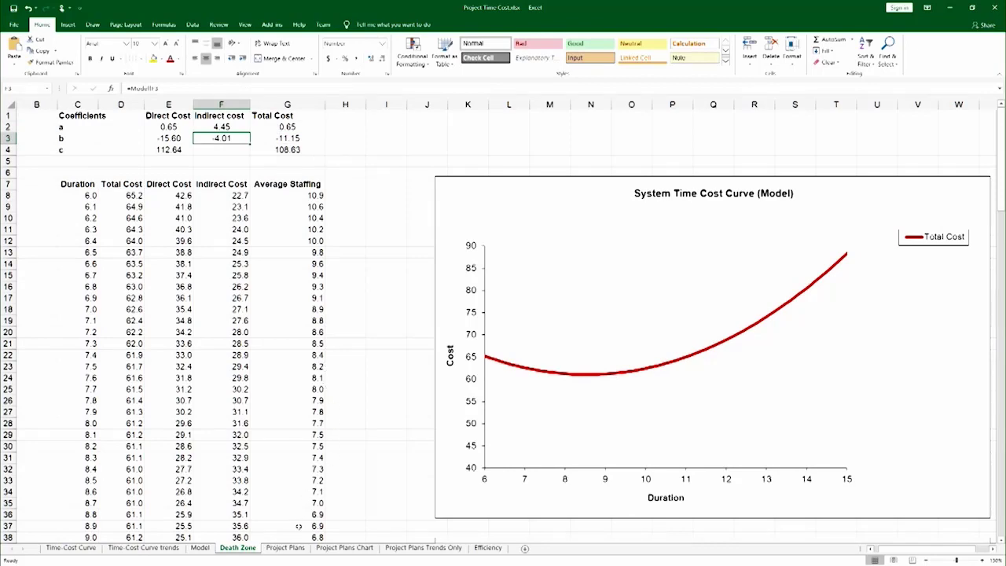
# Review the design options' earned value on the Project Plans, Project Plans Chart and Project Plans Trends Only sheets, then open Efficiency.
pyautogui.click(305, 549)
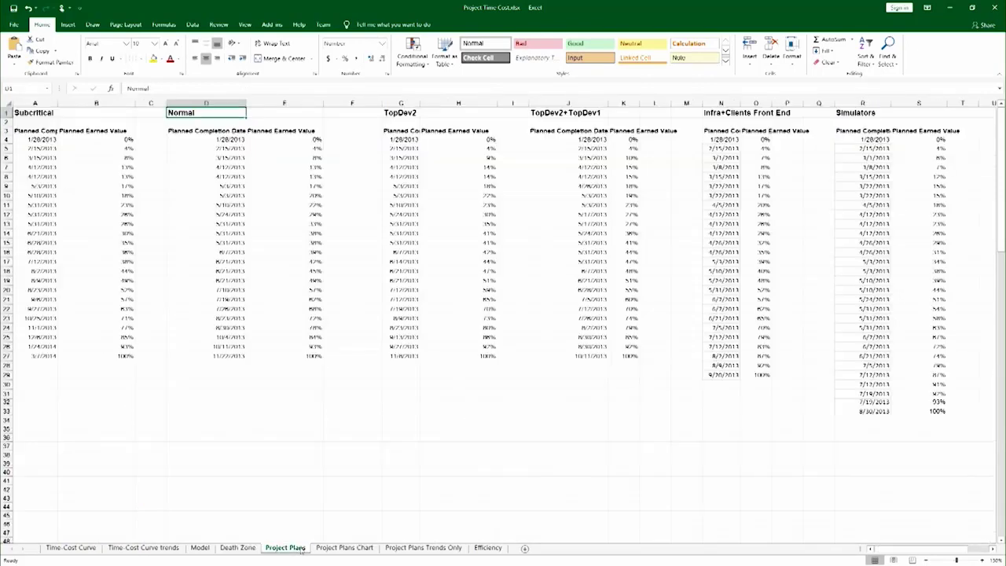
pyautogui.click(343, 549)
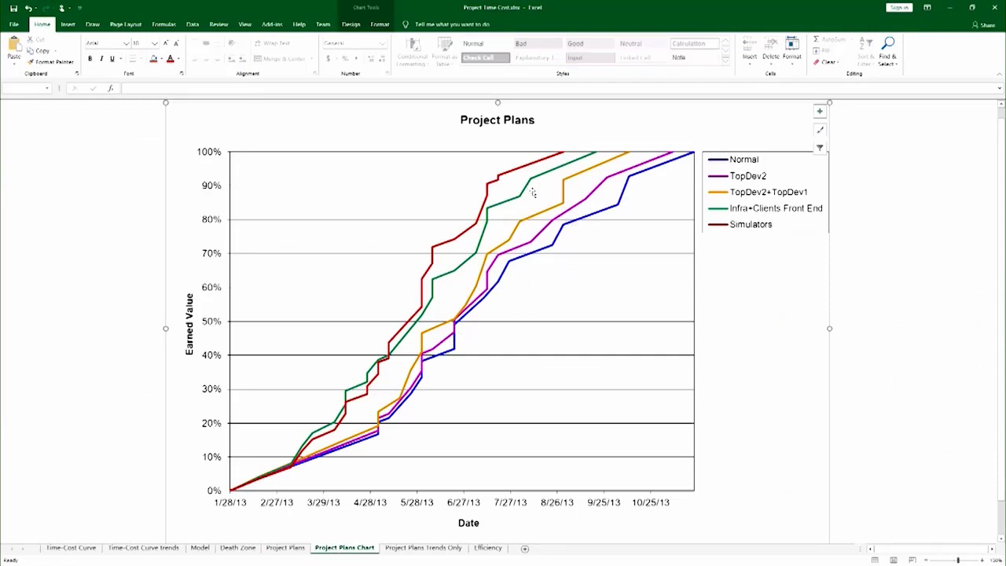
pyautogui.click(424, 548)
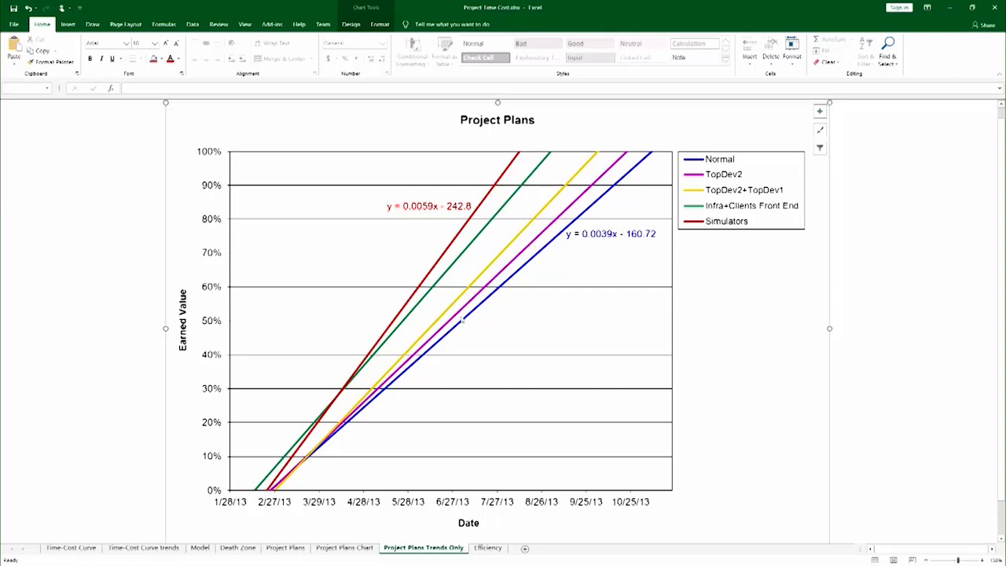
pyautogui.click(488, 548)
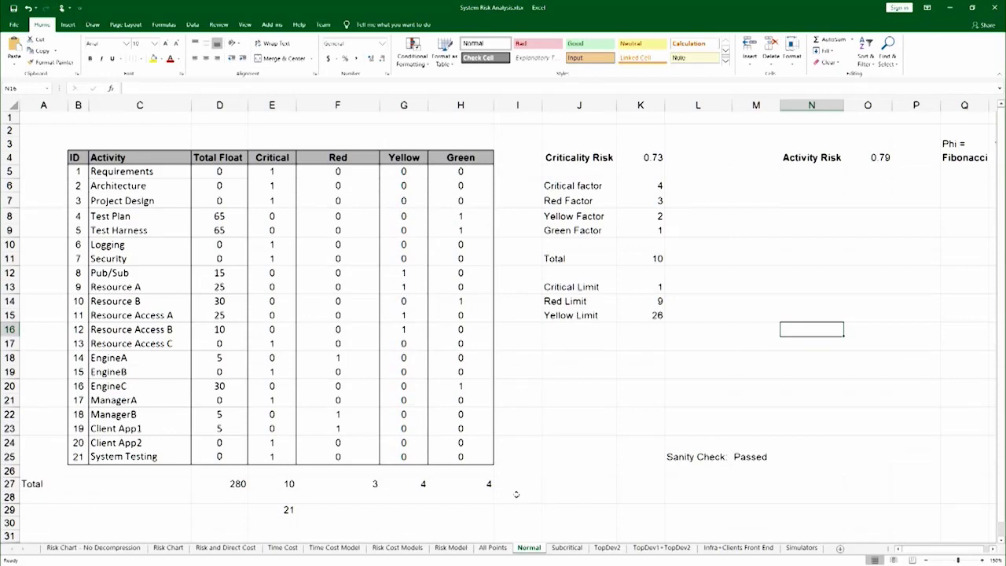
# In the System Risk Analysis workbook, compare the risk tables of the Subcritical, TopDev1+TopDev2 and Infra+Clients Front End options, ending on Normal.
pyautogui.click(567, 547)
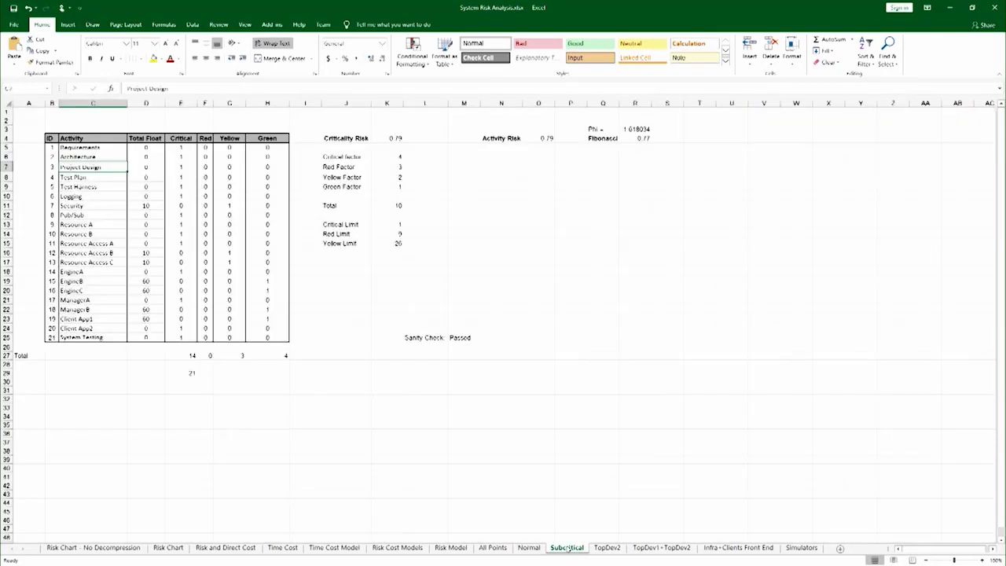
pyautogui.click(660, 547)
pyautogui.click(712, 554)
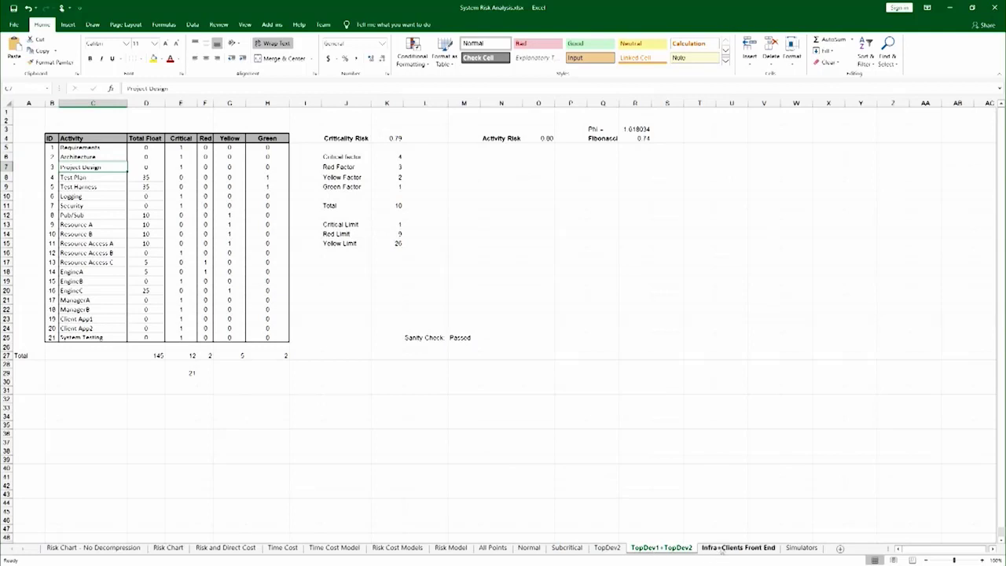
pyautogui.click(526, 548)
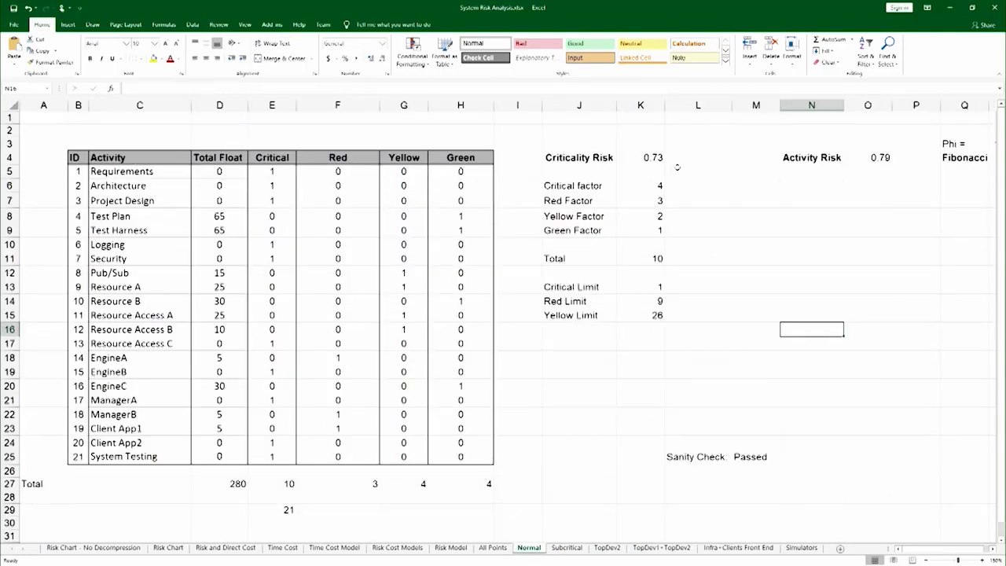
# Open the Risk Chart - No Decompression sheet and compare the design options' direct cost and criticality risk.
pyautogui.click(69, 546)
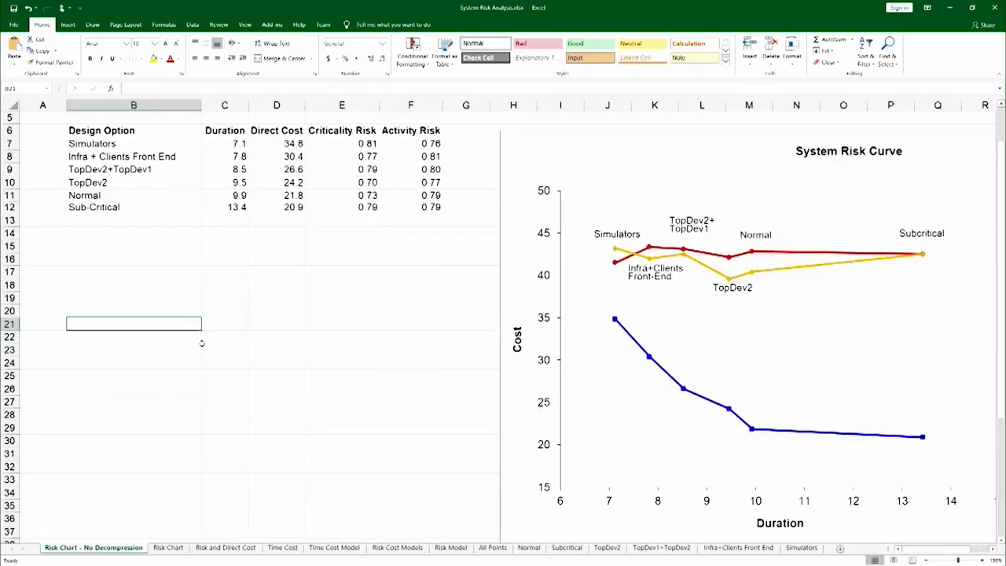
pyautogui.click(245, 233)
pyautogui.click(279, 146)
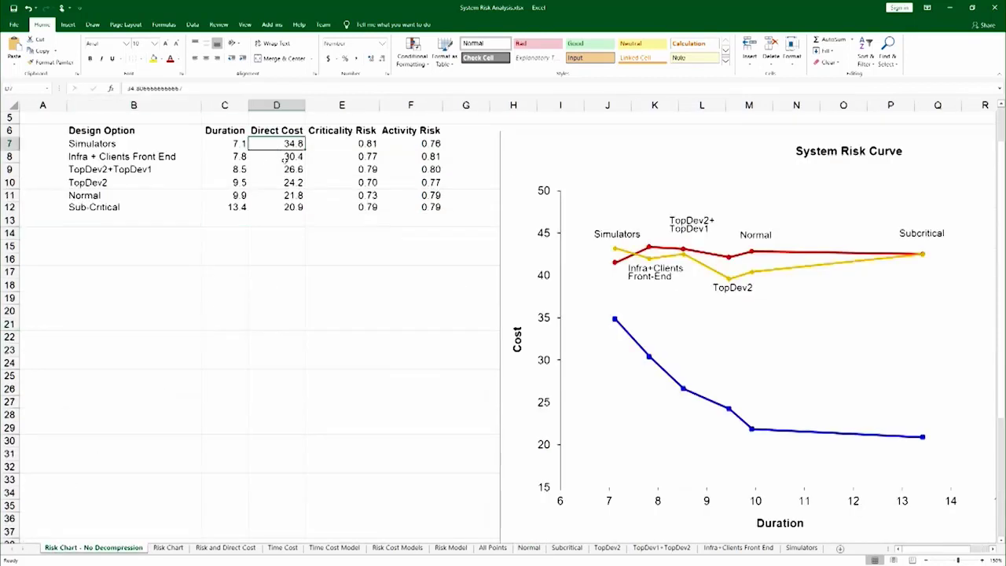
pyautogui.click(287, 169)
pyautogui.click(360, 156)
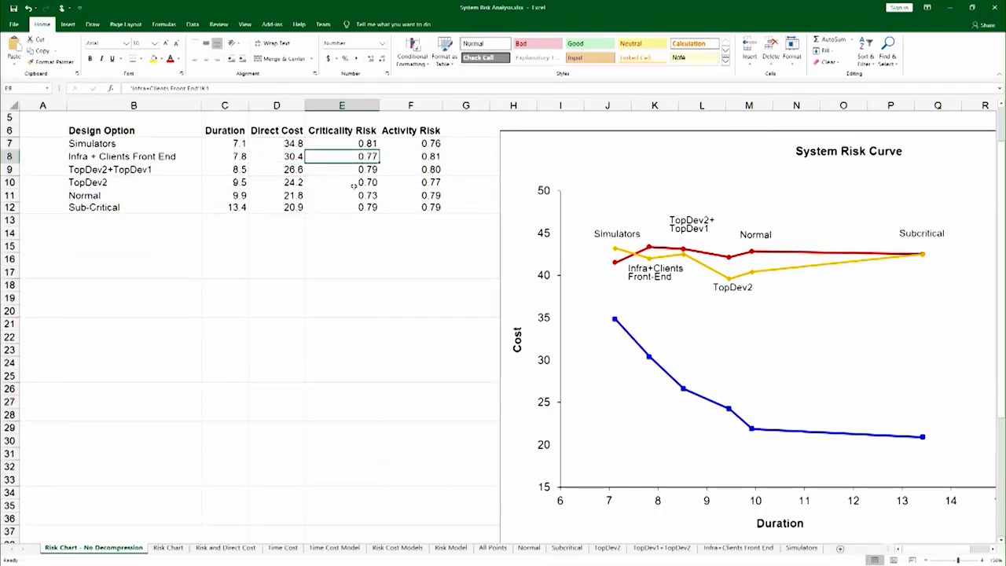
pyautogui.click(353, 186)
pyautogui.click(352, 145)
pyautogui.click(350, 170)
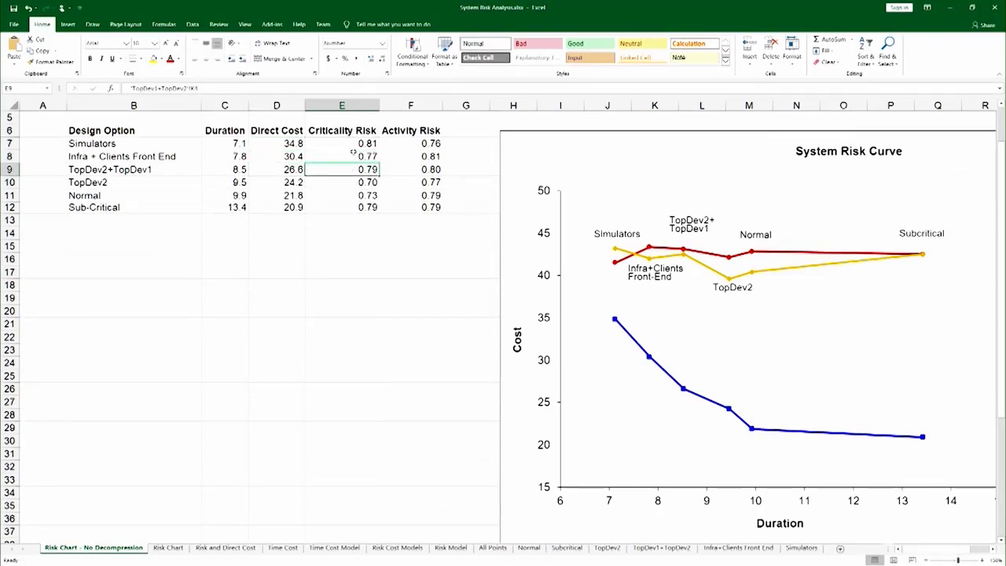
pyautogui.click(354, 147)
pyautogui.click(353, 166)
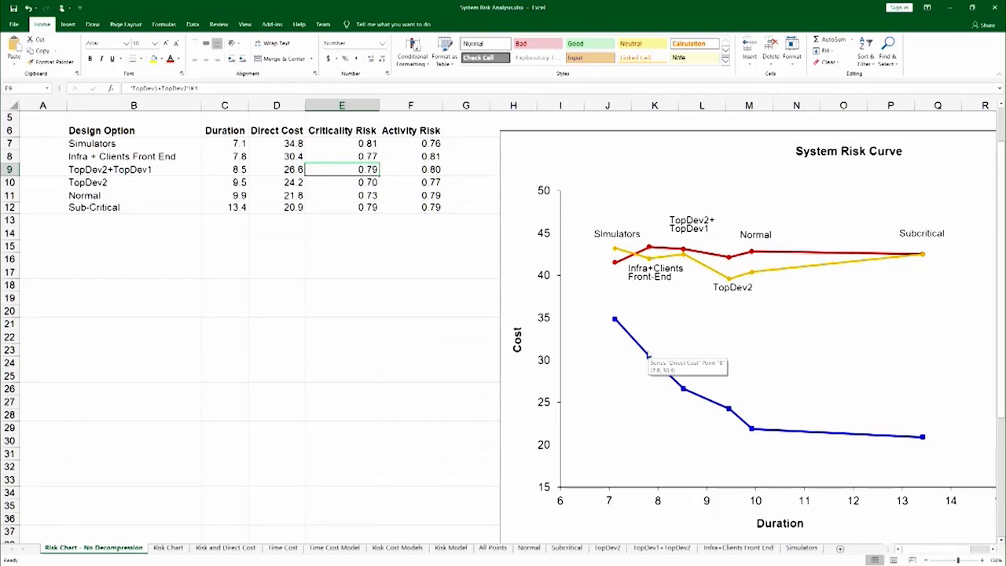
# On the Risk Chart sheet, move the System Risk Curve and Trends Lines chart aside, then place it over the Corrected System Risk Curve chart.
pyautogui.click(166, 547)
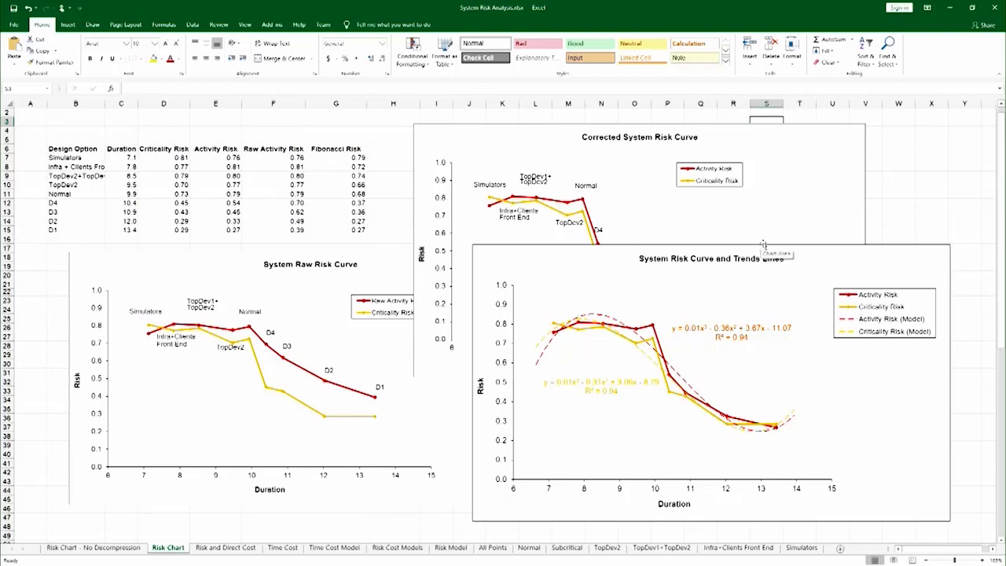
pyautogui.moveTo(764, 246); pyautogui.dragTo(825, 346)
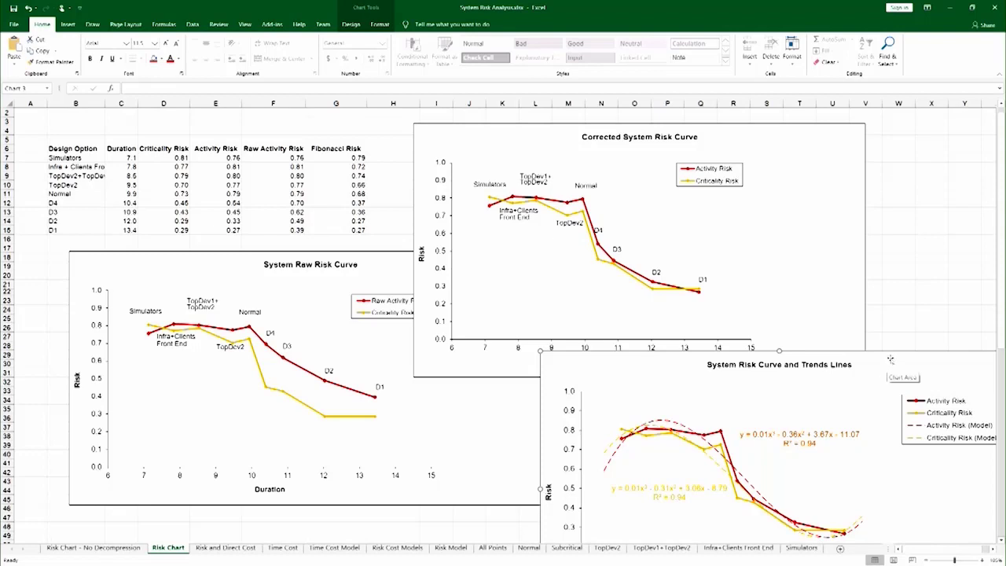
pyautogui.moveTo(846, 370); pyautogui.dragTo(714, 172)
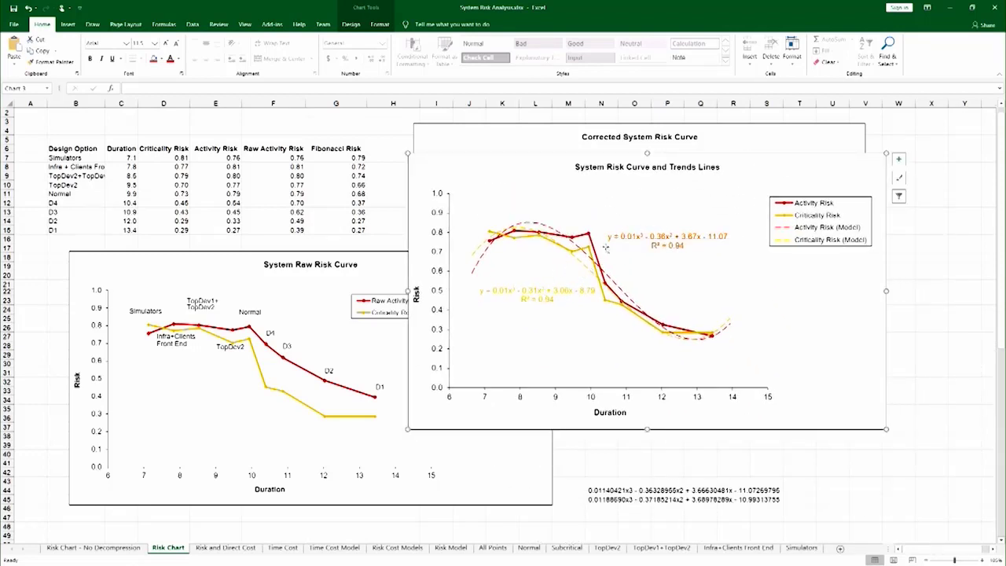
# Open the Risk and Direct Cost sheet and examine the formula for D1's direct cost, leaving it unedited.
pyautogui.click(235, 547)
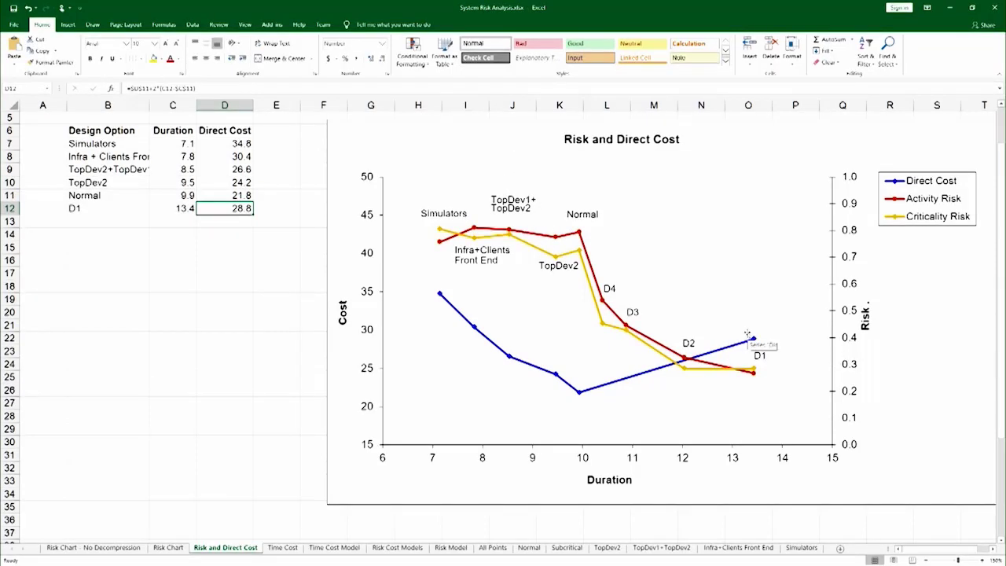
pyautogui.click(162, 87)
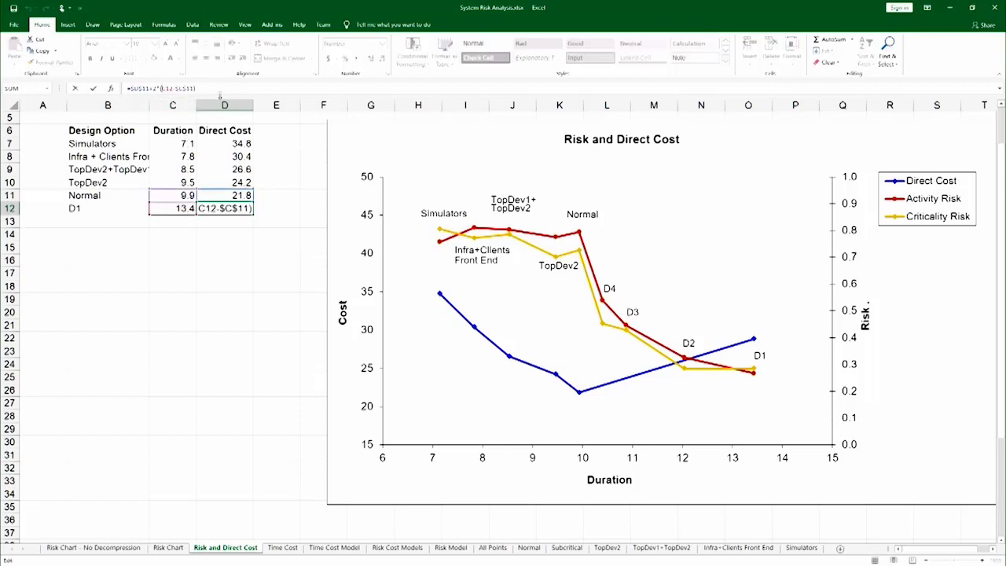
pyautogui.press('Escape')
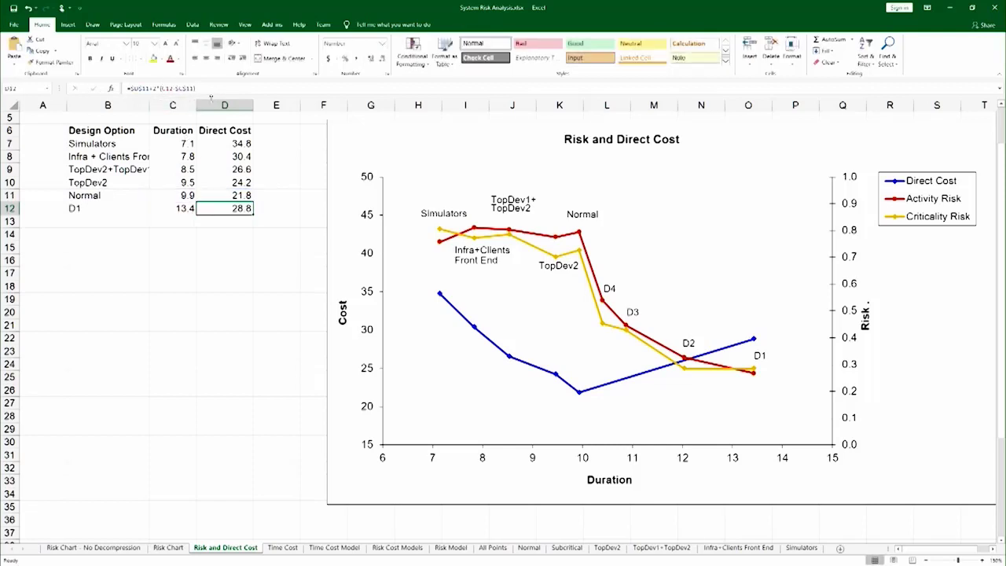
pyautogui.click(172, 88)
pyautogui.press('Escape')
pyautogui.click(155, 88)
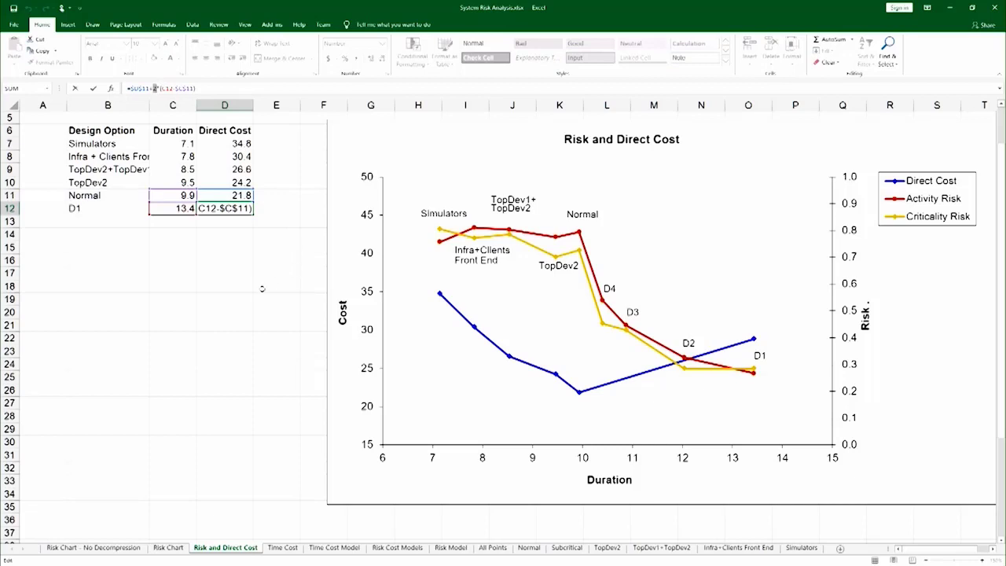
pyautogui.press('Escape')
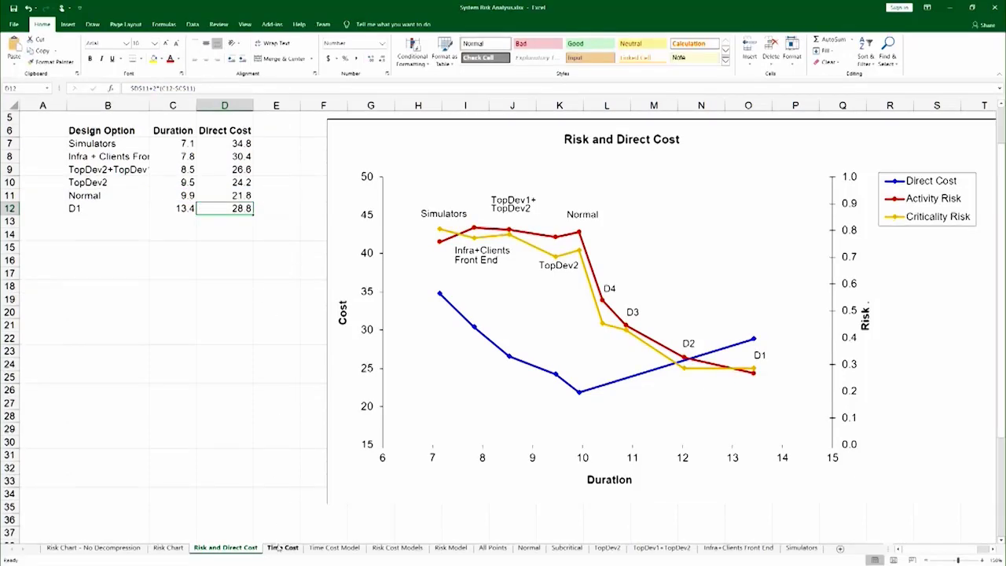
# Open the Time Cost sheet and examine the Time Indirect Cost chart and the Time Cost Curve with its trendline equations.
pyautogui.click(281, 548)
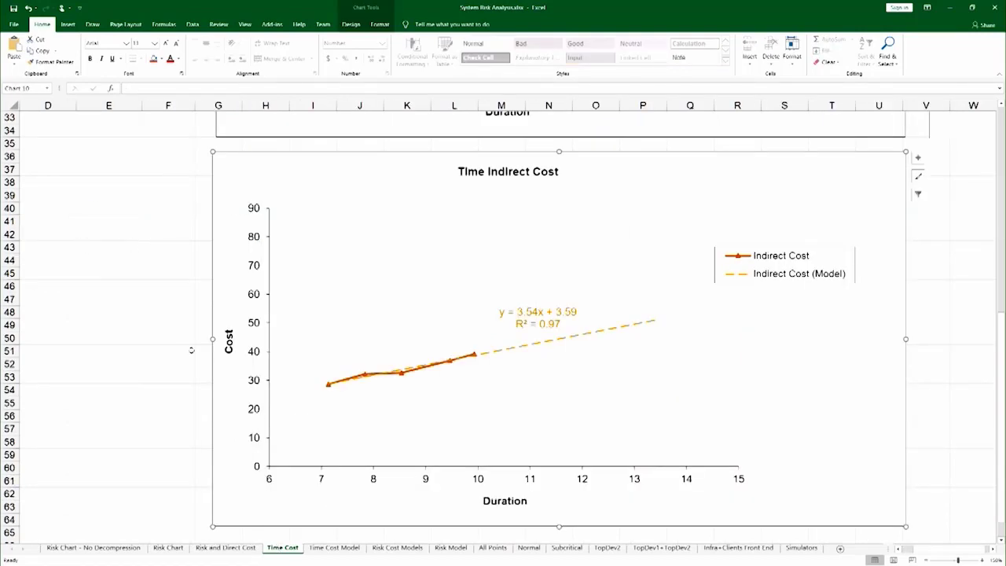
pyautogui.scroll(3, 148, 327)
pyautogui.scroll(7, 141, 302)
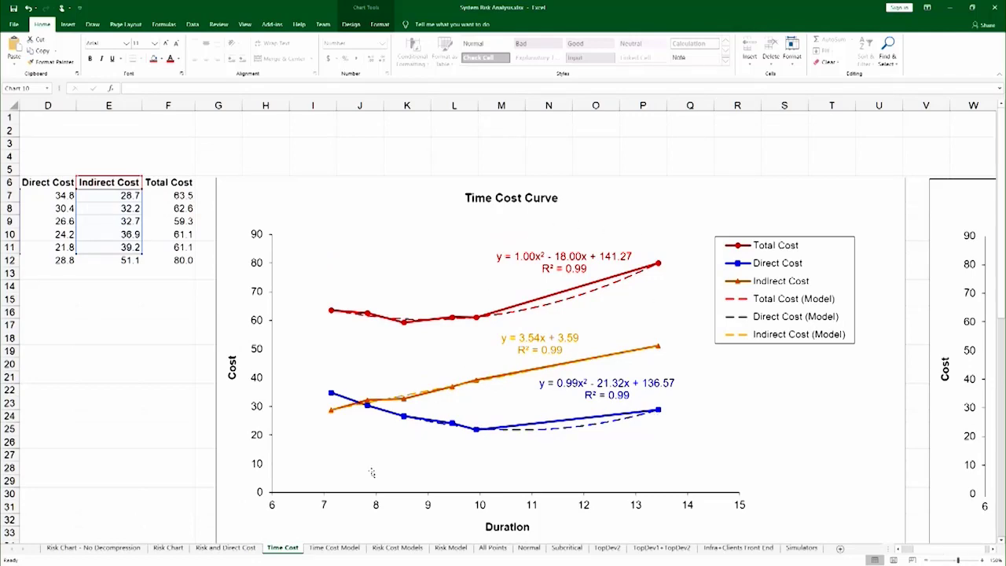
# Open the Time Cost Model sheet and examine the direct, indirect and total cost coefficients.
pyautogui.click(339, 548)
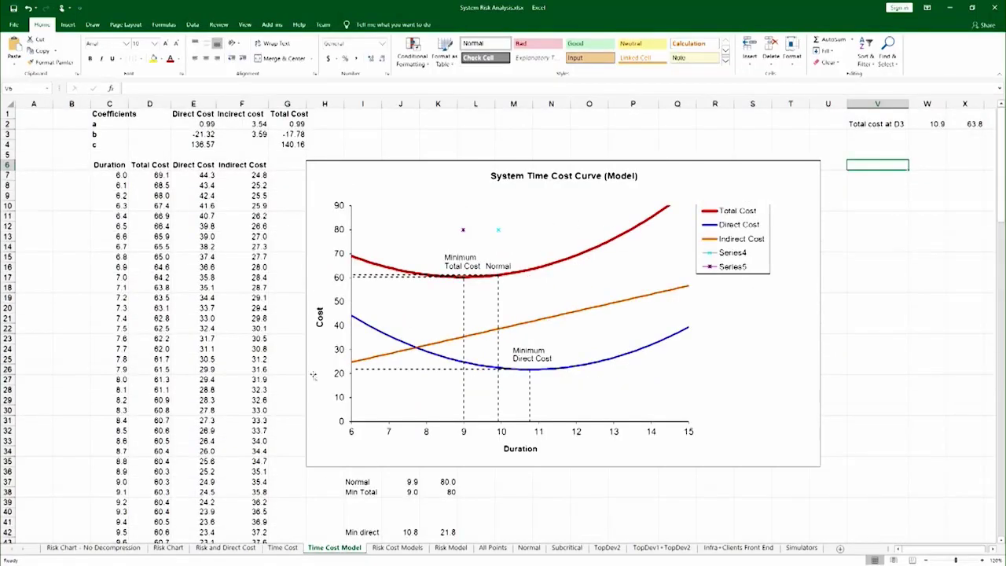
pyautogui.moveTo(195, 122); pyautogui.dragTo(193, 146)
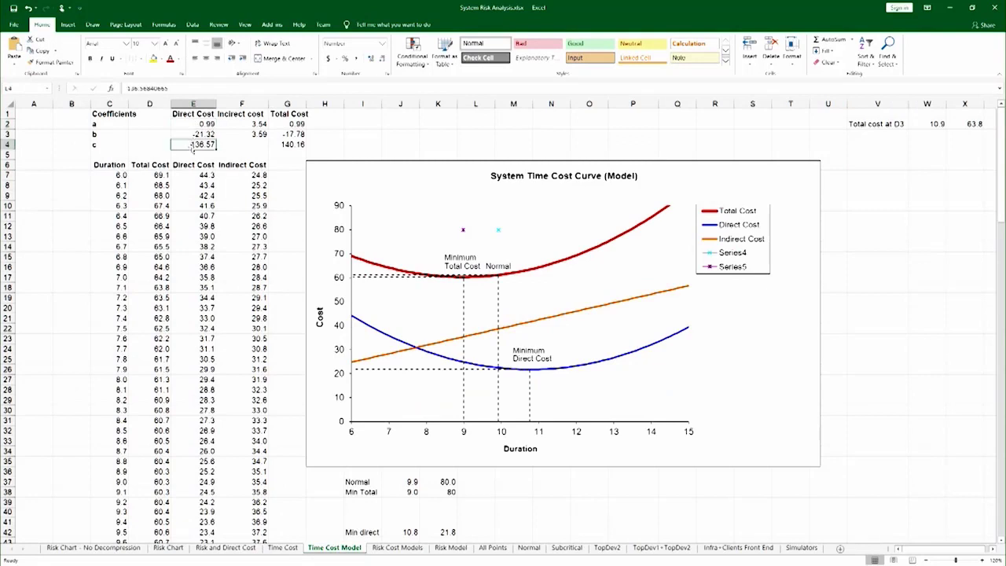
pyautogui.click(236, 126)
pyautogui.moveTo(284, 124); pyautogui.dragTo(297, 145)
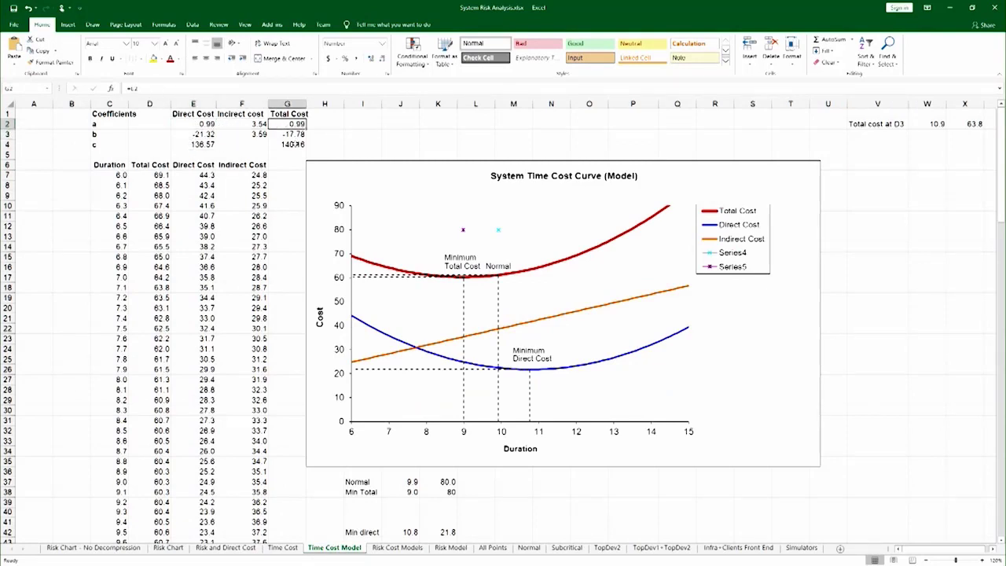
pyautogui.click(299, 146)
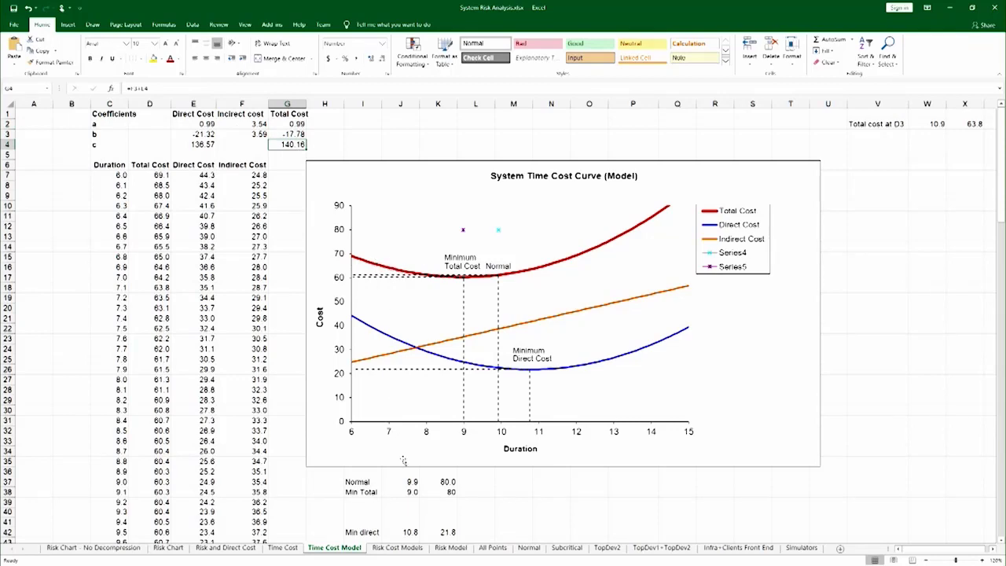
# Open the Risk Cost Models sheet and examine the direct cost and activity risk coefficients, including the source reference of direct cost coefficient b.
pyautogui.click(398, 547)
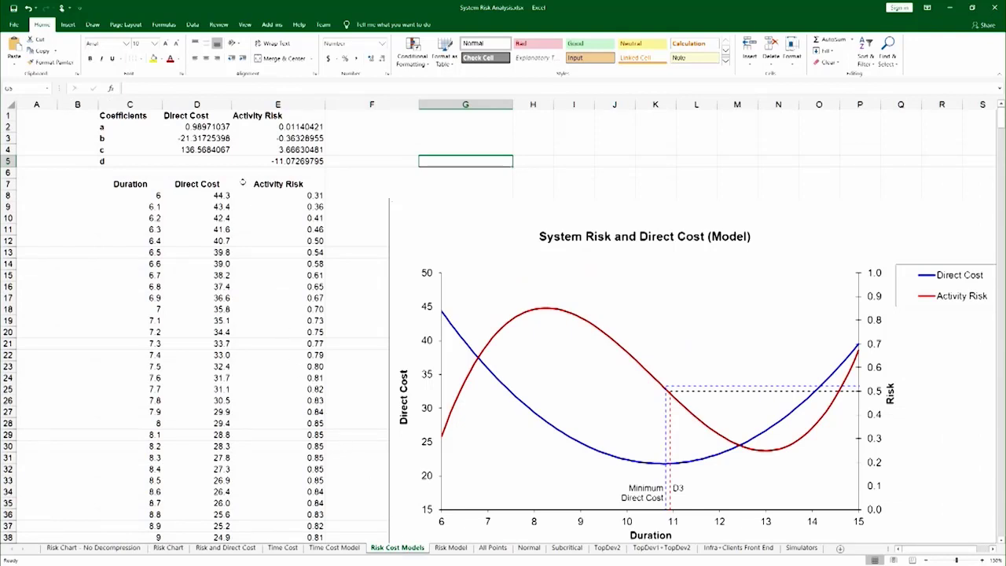
pyautogui.click(206, 127)
pyautogui.click(206, 149)
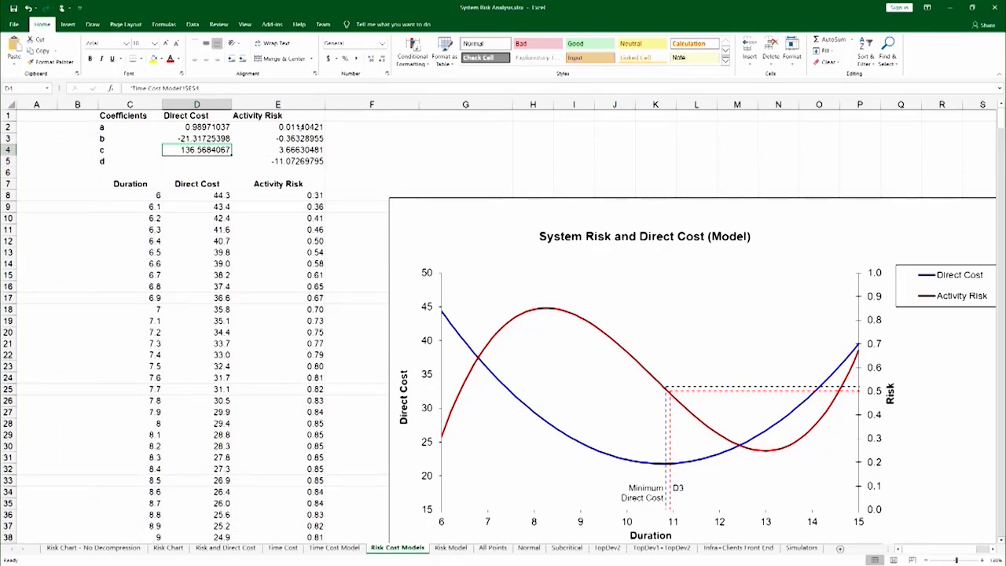
pyautogui.click(299, 126)
pyautogui.click(298, 139)
pyautogui.click(285, 160)
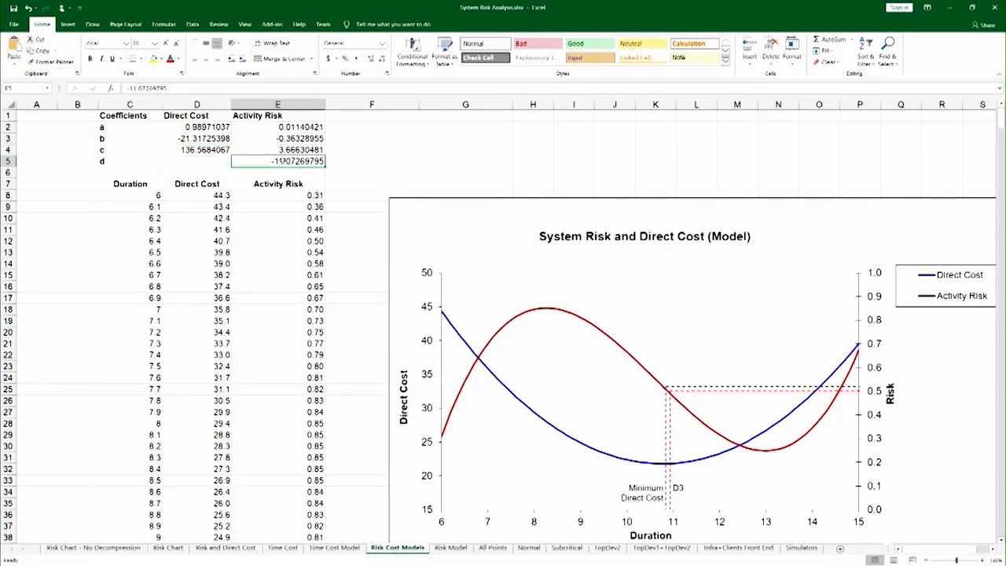
pyautogui.click(193, 138)
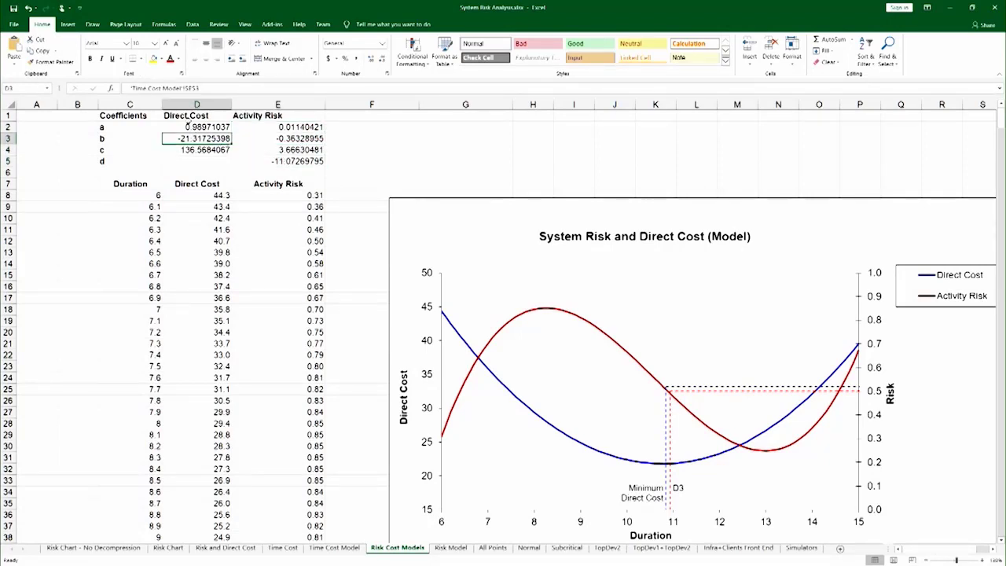
pyautogui.doubleClick(193, 138)
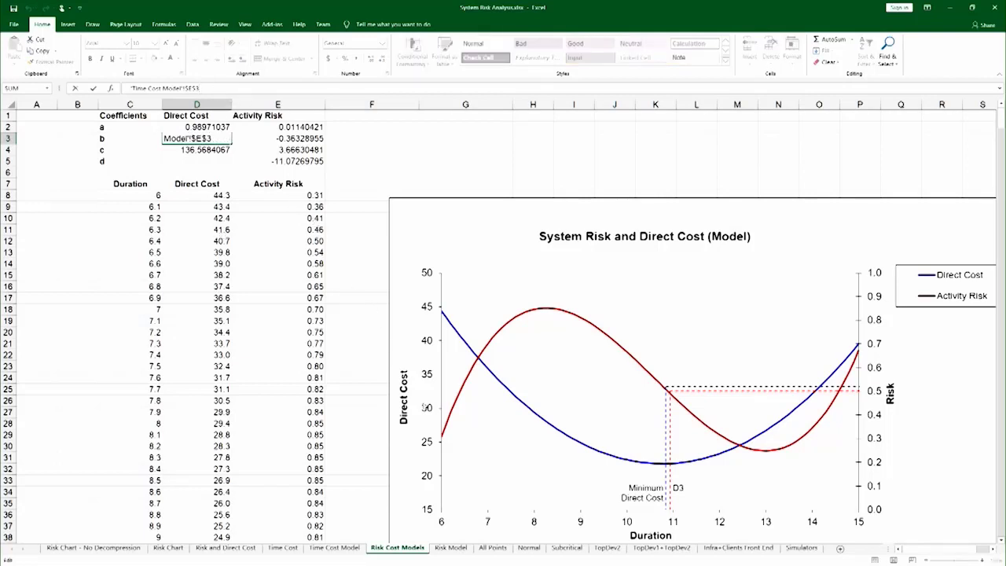
# Open the Risk Model sheet and examine the source references of the activity risk coefficients.
pyautogui.click(451, 548)
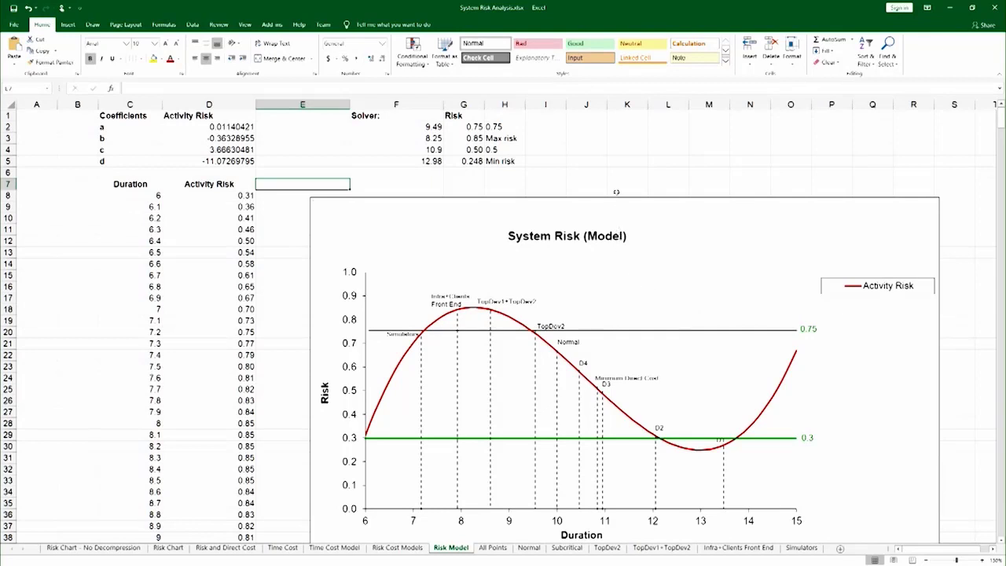
pyautogui.click(578, 160)
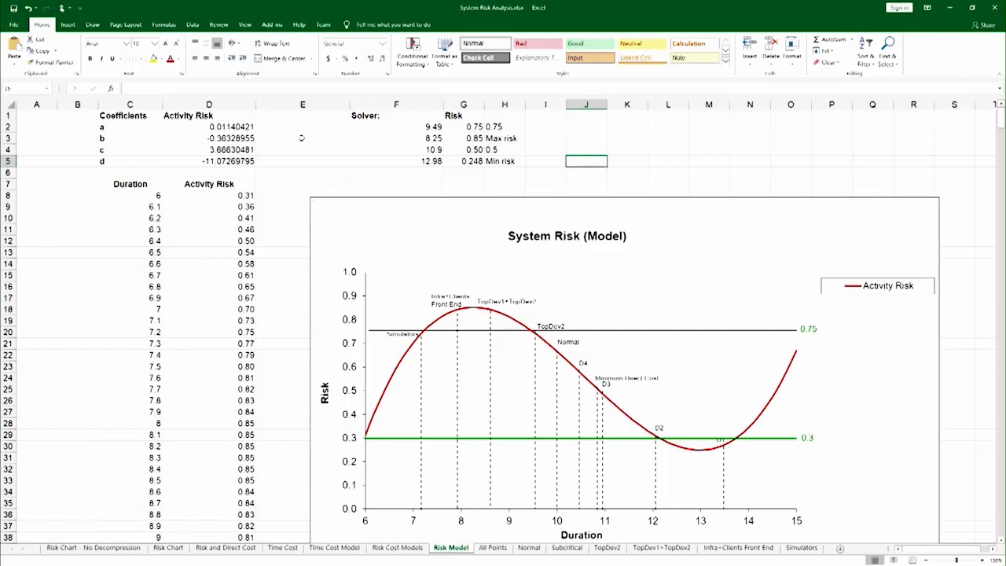
pyautogui.click(224, 126)
pyautogui.click(221, 149)
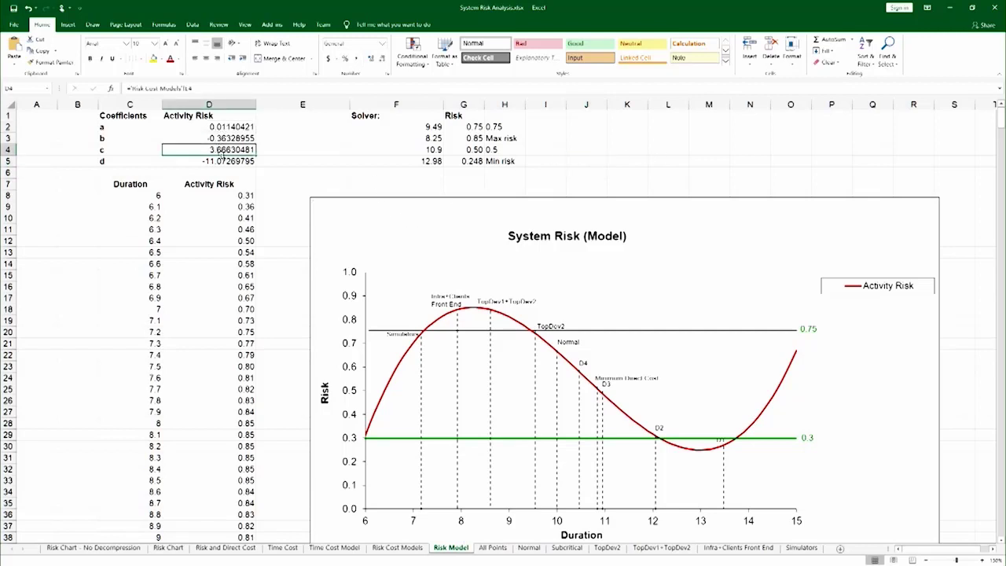
pyautogui.click(215, 127)
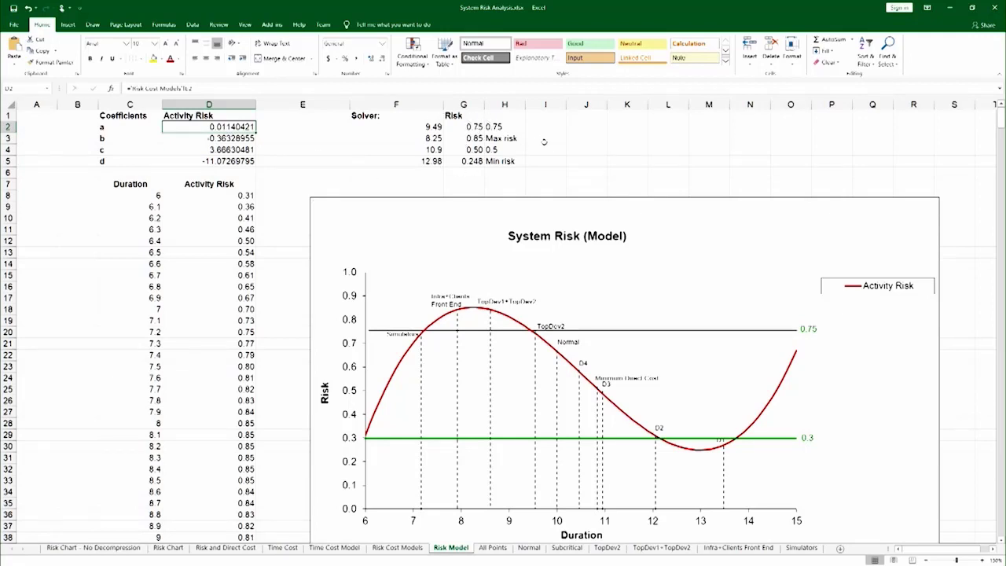
pyautogui.click(251, 138)
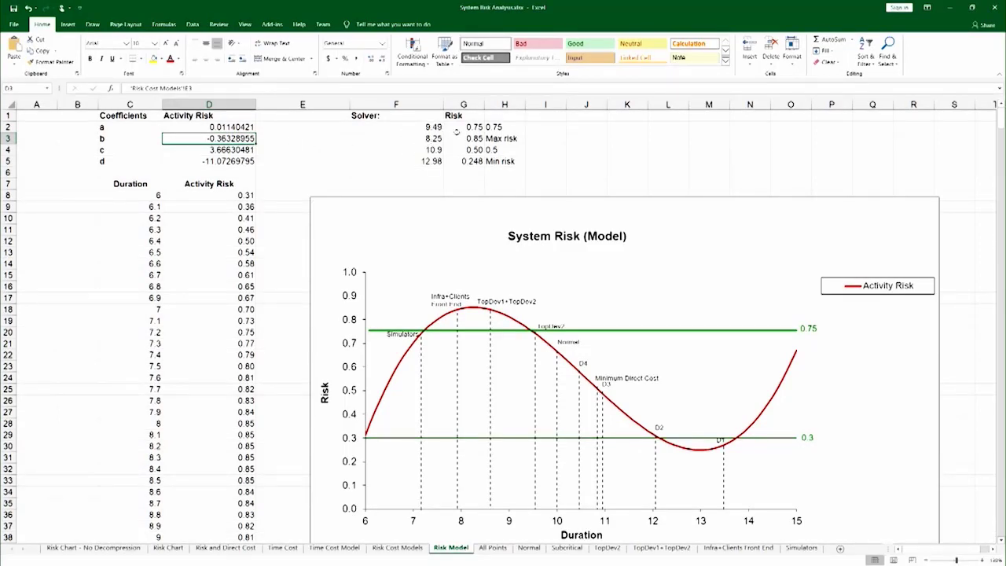
# Open Solver on the Risk Model sheet and set its objective to the risk formula in cell G2.
pyautogui.click(472, 128)
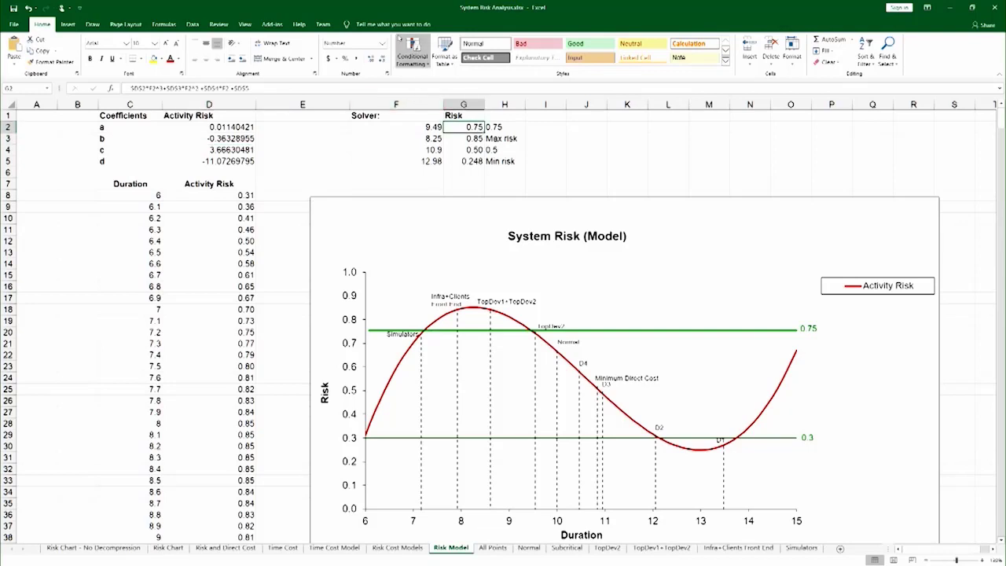
pyautogui.click(194, 23)
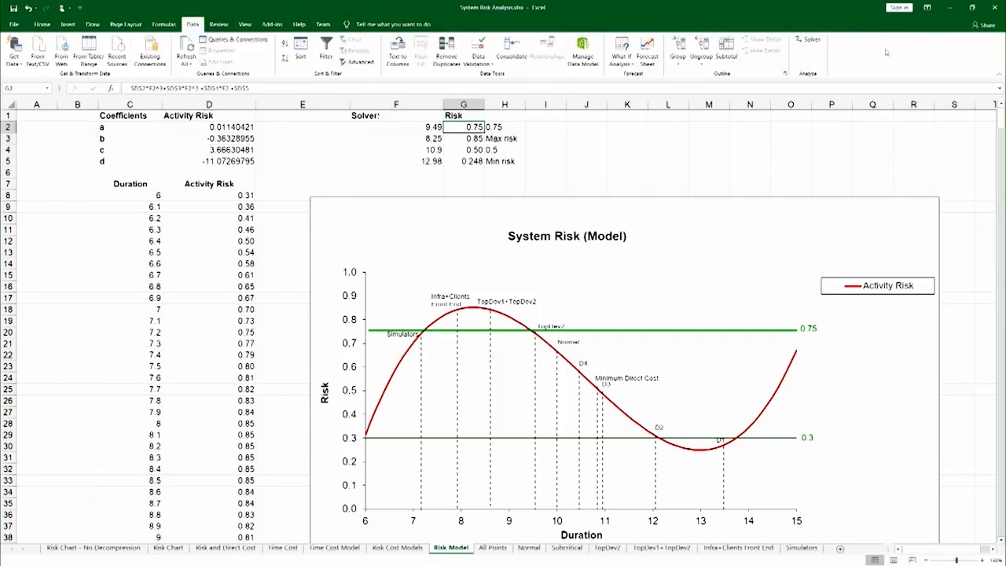
pyautogui.click(803, 41)
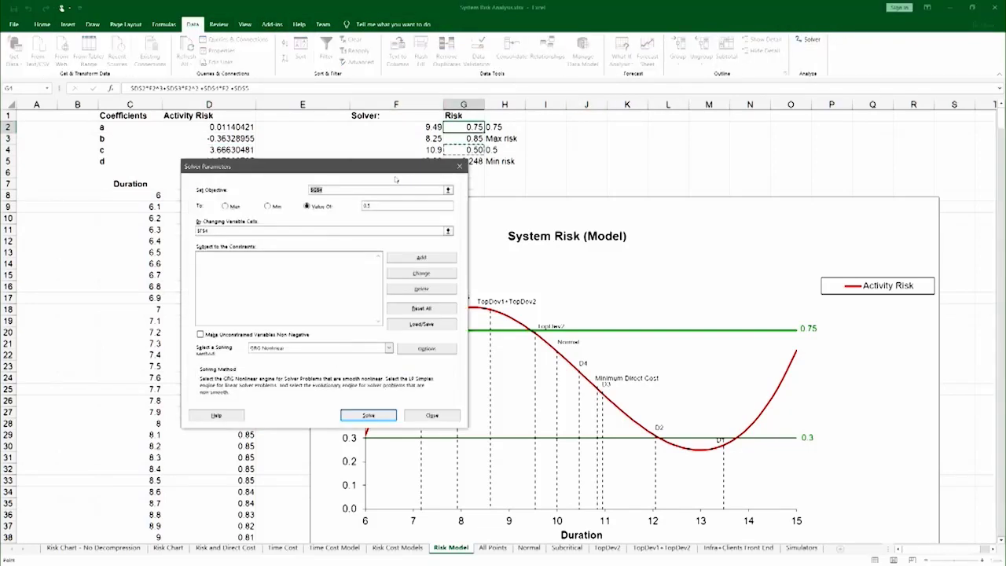
pyautogui.moveTo(378, 172); pyautogui.dragTo(394, 191)
pyautogui.click(464, 208)
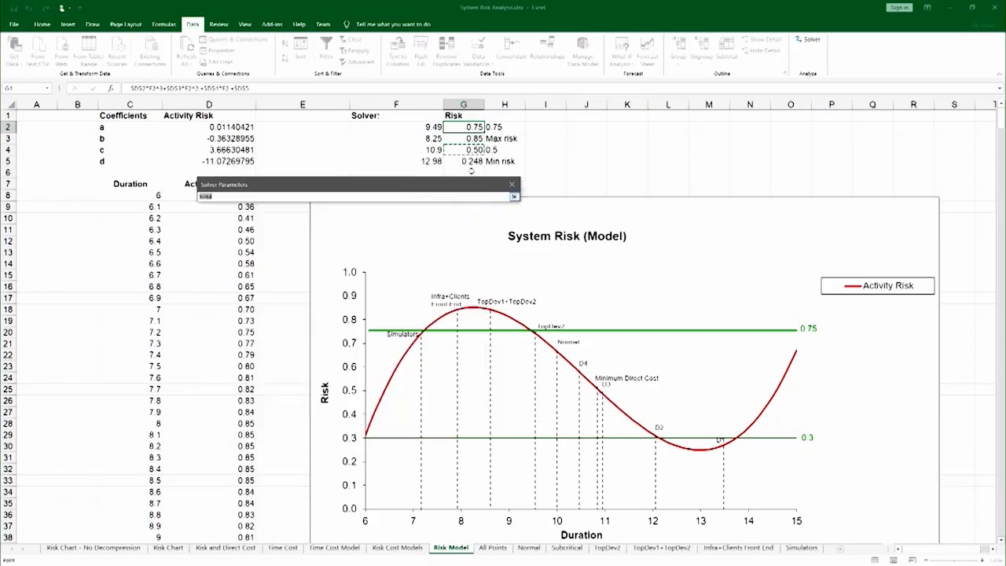
pyautogui.click(472, 128)
pyautogui.press('Return')
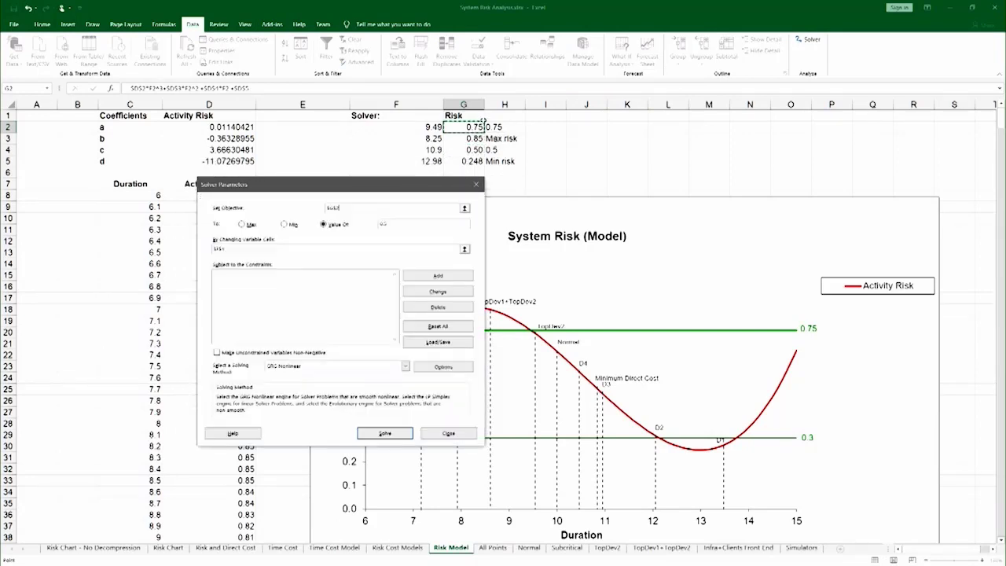
# Solve for an objective value of 0.75 by changing duration cell F2, and keep the Solver solution.
pyautogui.doubleClick(398, 225)
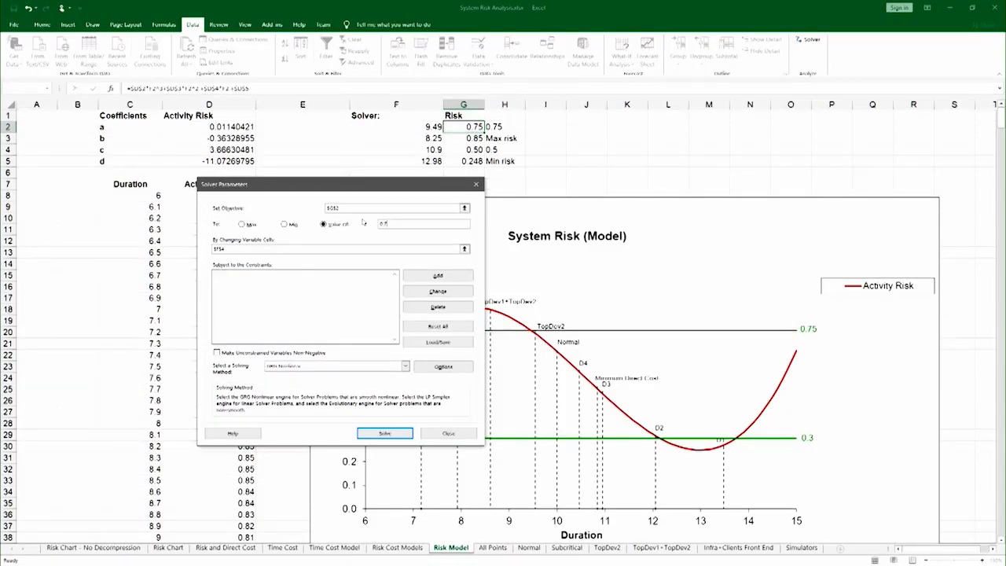
pyautogui.click(456, 248)
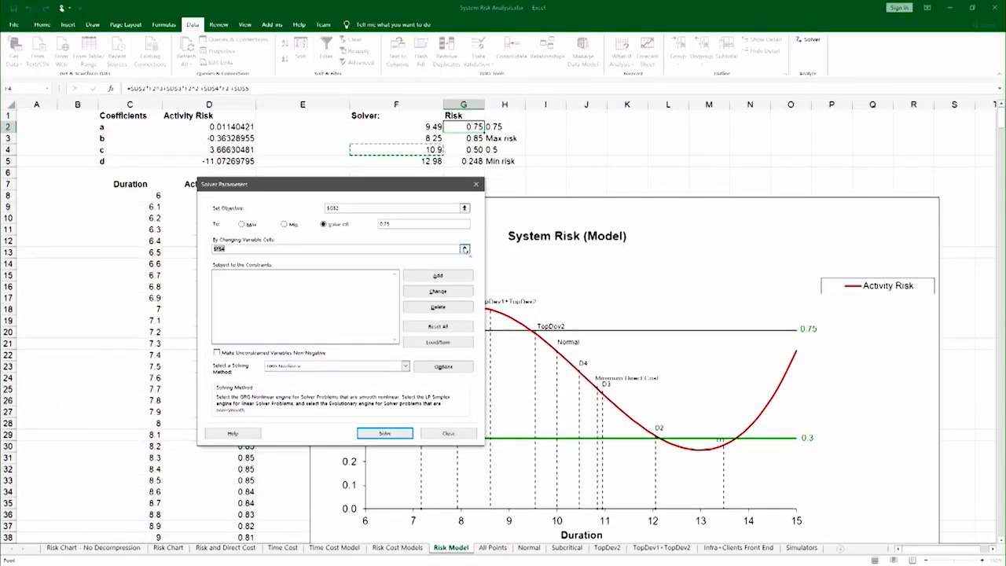
pyautogui.click(464, 248)
pyautogui.click(424, 129)
pyautogui.press('Return')
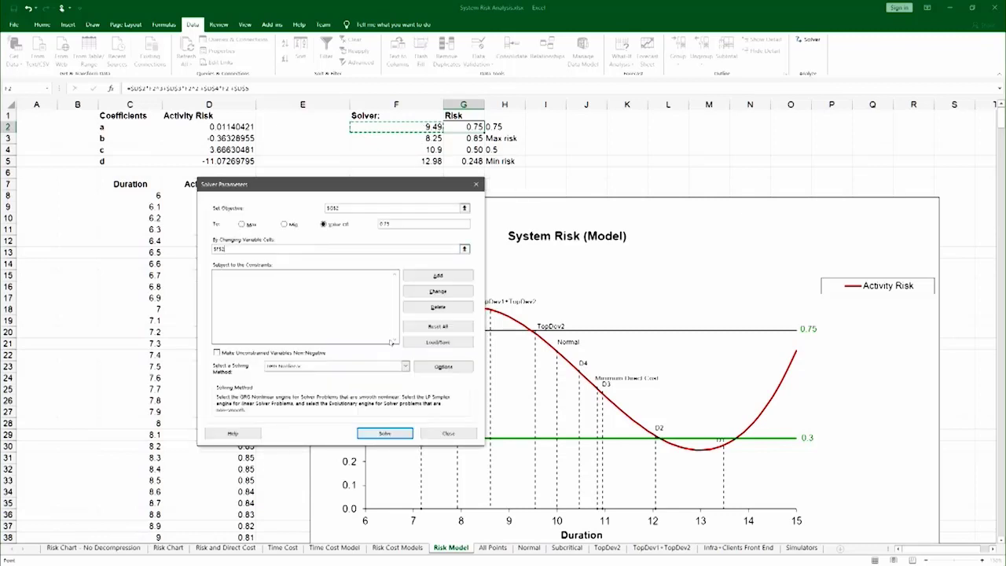
pyautogui.click(384, 433)
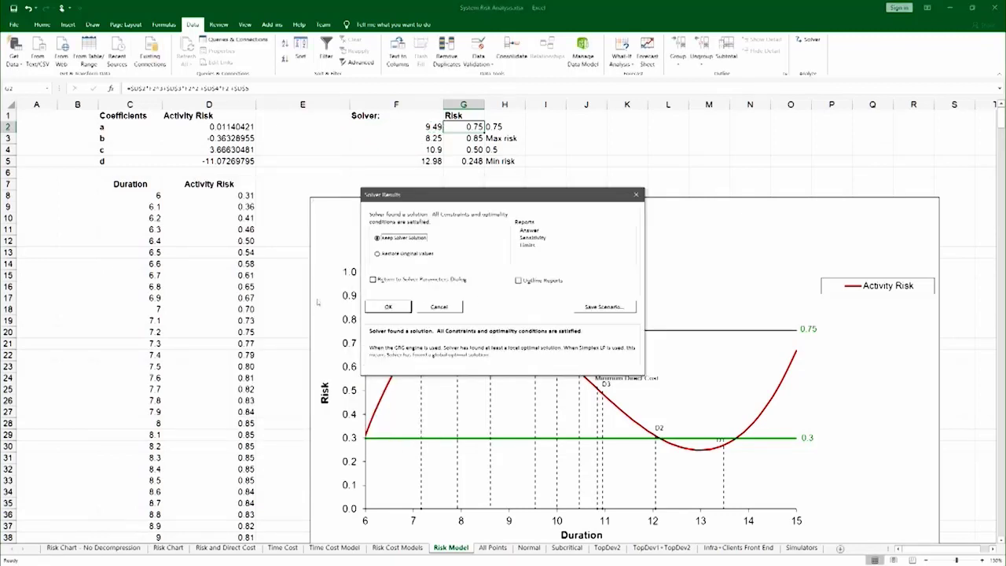
pyautogui.click(375, 311)
# Examine the Solver durations and risk formulas for the 0.75, maximum risk, 0.5 and minimum risk points.
pyautogui.click(405, 125)
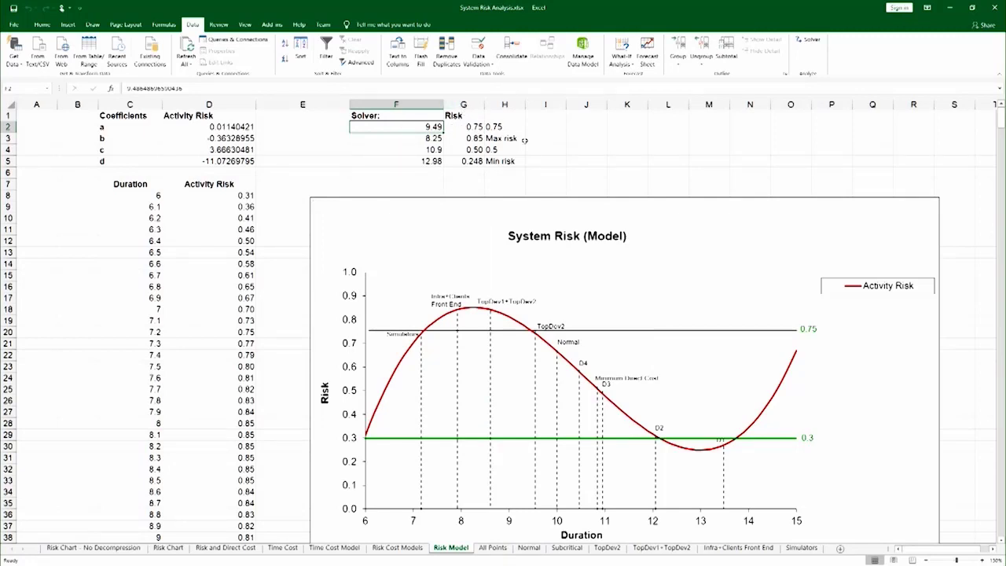
pyautogui.click(469, 136)
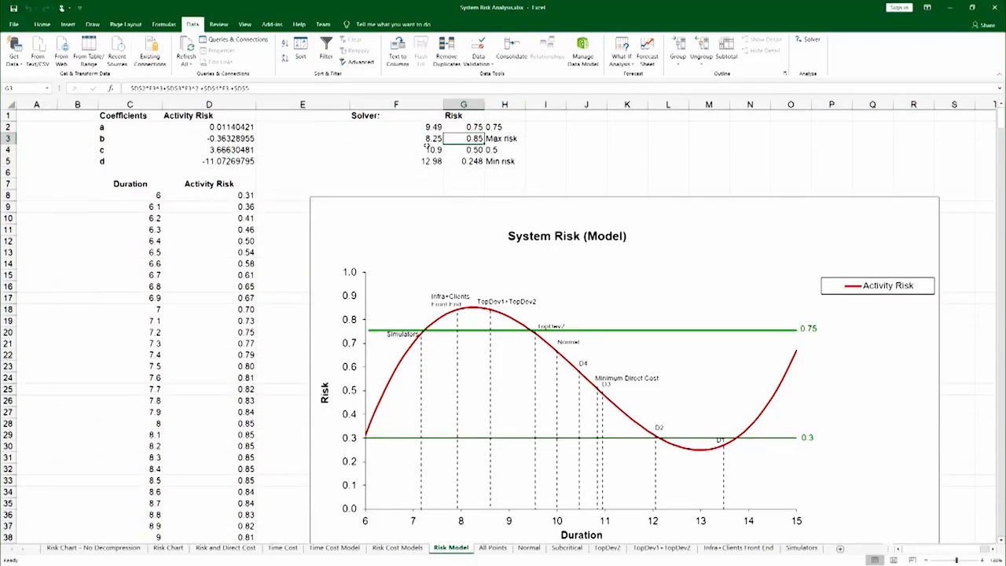
pyautogui.click(440, 148)
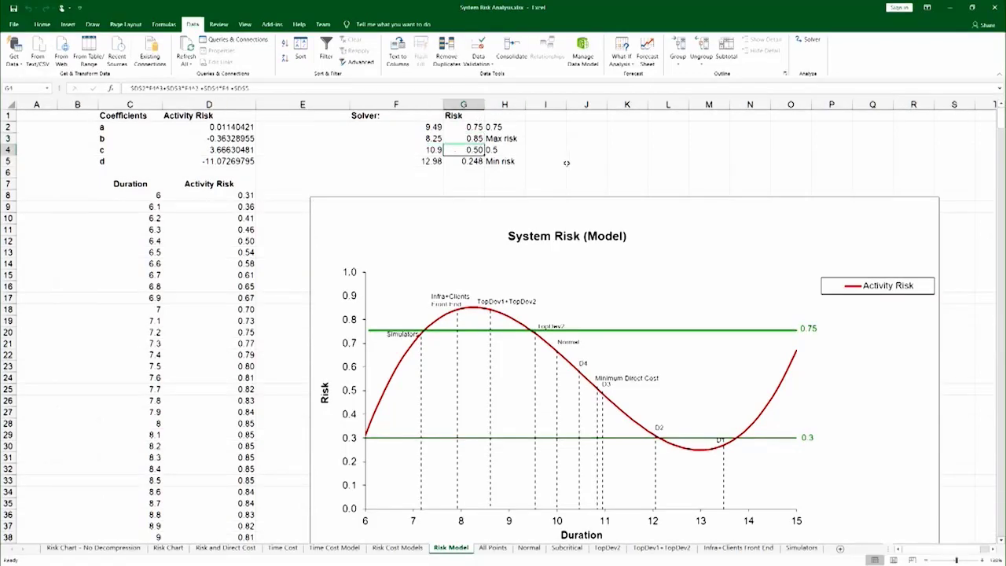
pyautogui.click(445, 162)
pyautogui.click(440, 161)
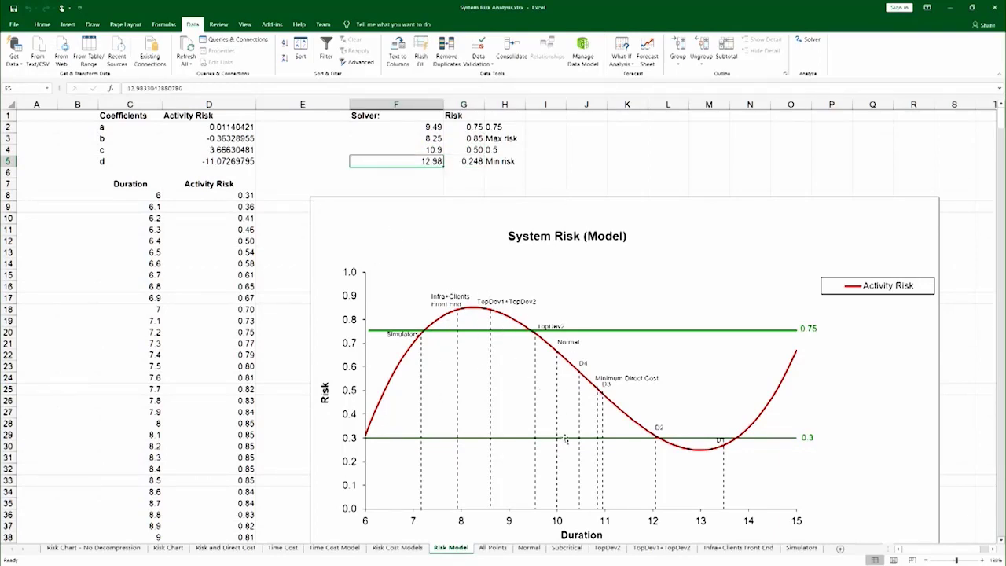
# Open the All Points sheet and examine the duration formulas for the decompression target and minimum direct cost, without editing them.
pyautogui.click(493, 548)
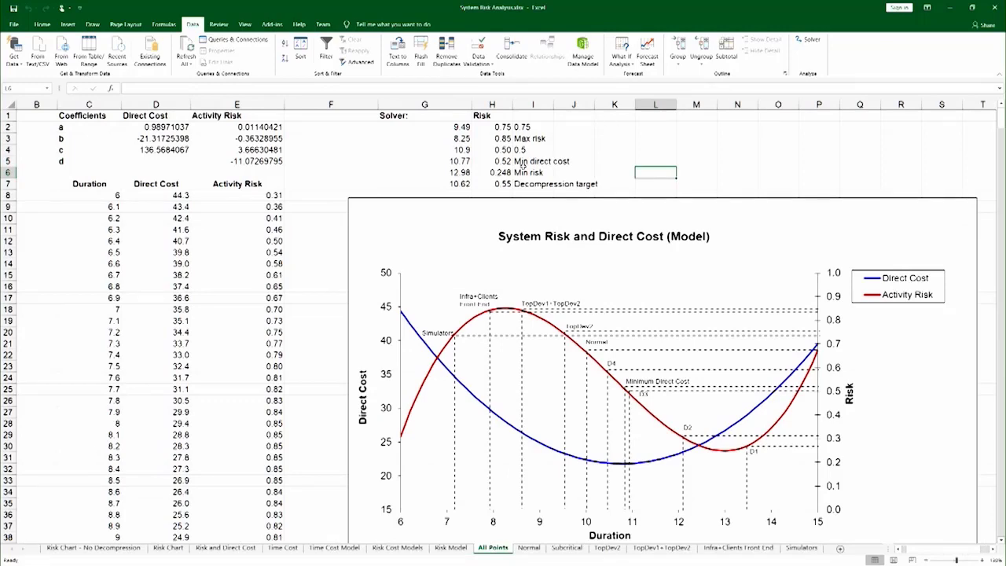
pyautogui.click(463, 184)
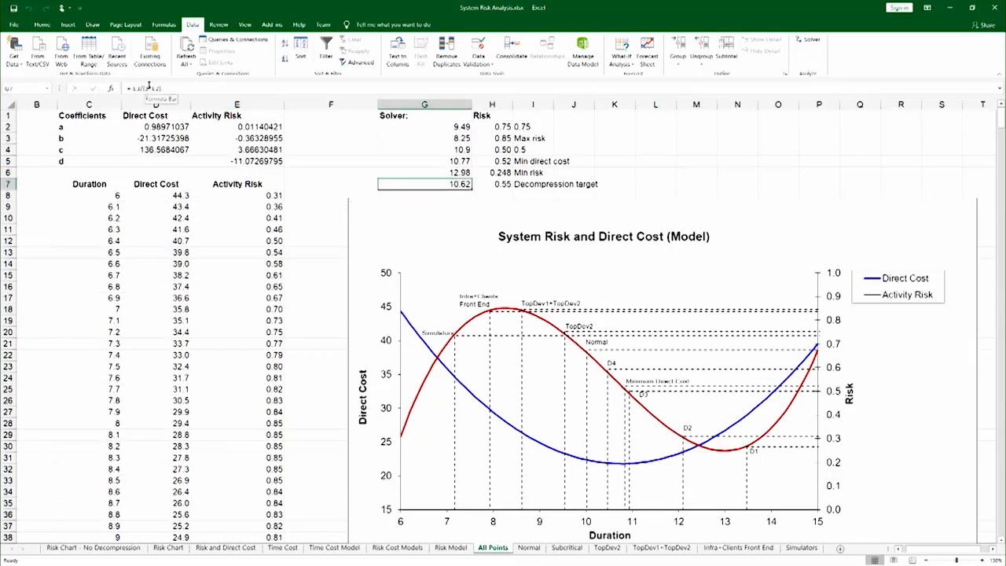
pyautogui.click(152, 88)
pyautogui.moveTo(144, 88); pyautogui.dragTo(129, 88)
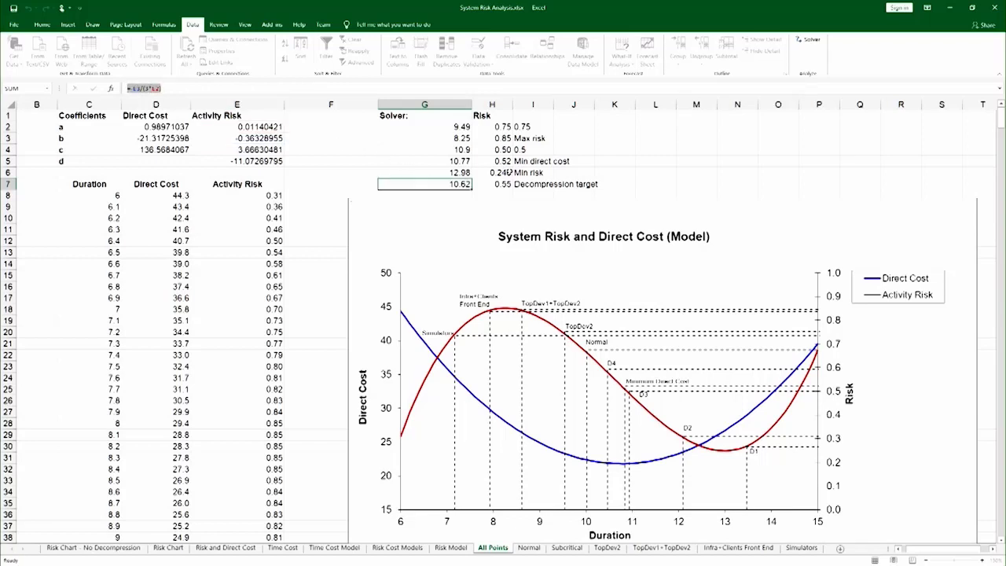
pyautogui.press('Escape')
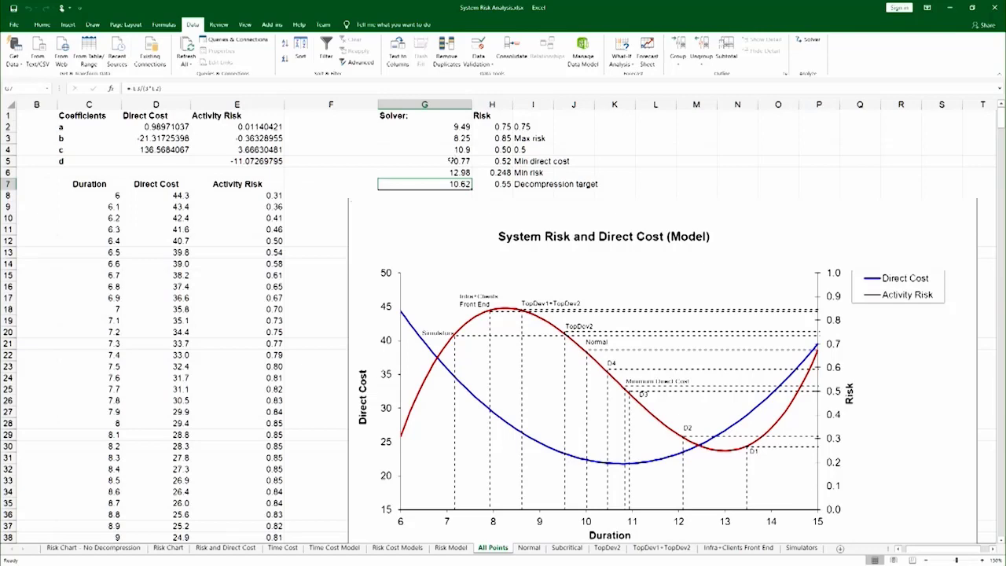
pyautogui.click(448, 161)
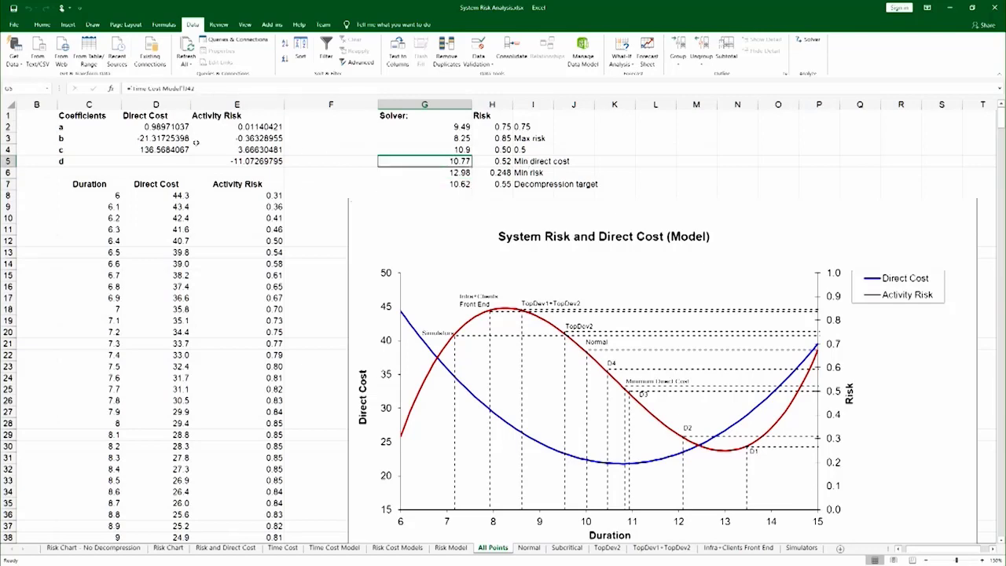